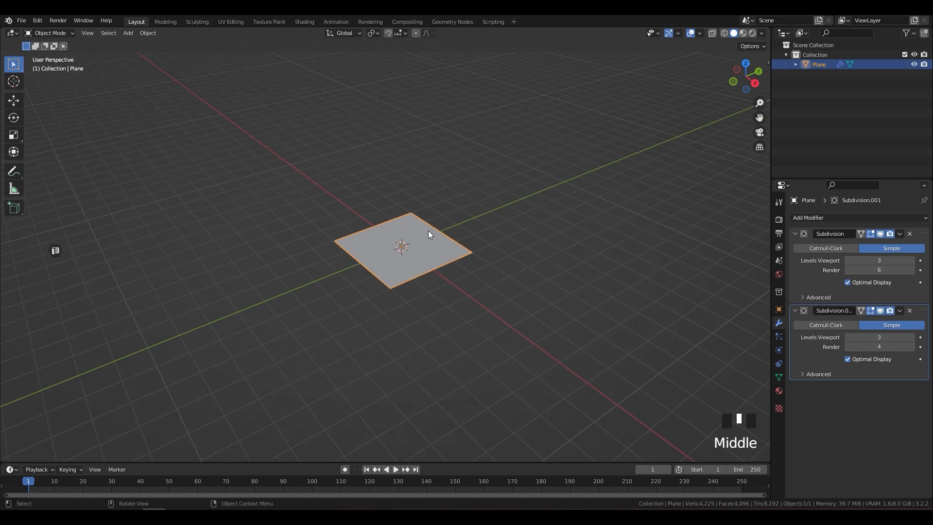
Enlarge the timeline area below the 3D viewport and switch it to the Shader Editor.
{"action": "scroll", "coordinate": [416, 248], "scroll_direction": "up", "scroll_amount": 4}
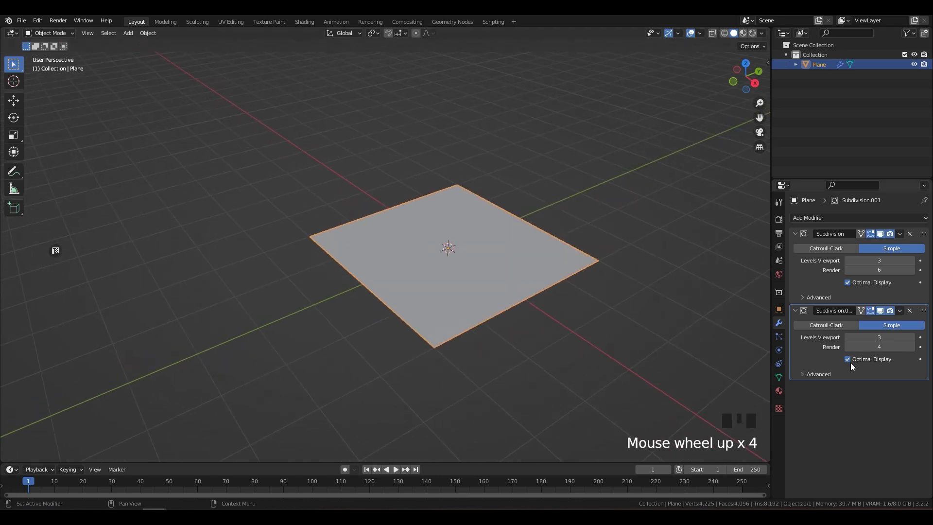
{"action": "left_click_drag", "start_coordinate": [340, 463], "coordinate": [340, 337]}
{"action": "left_click", "coordinate": [11, 342]}
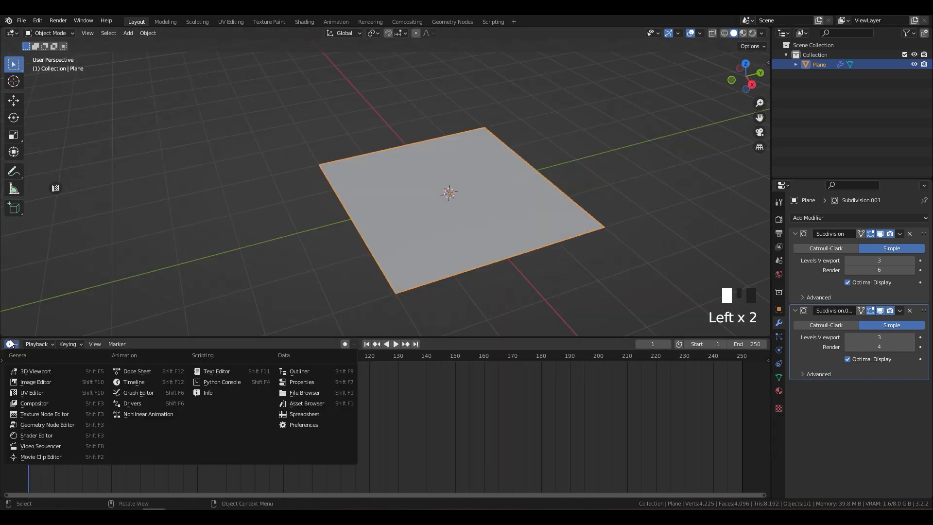
{"action": "left_click", "coordinate": [38, 424]}
Set the Voronoi Texture node to 4D dimensions with the F2 feature output.
{"action": "scroll", "coordinate": [252, 431], "scroll_direction": "up", "scroll_amount": 4}
{"action": "middle_click_drag", "start_coordinate": [252, 431], "coordinate": [349, 428]}
{"action": "scroll", "coordinate": [418, 389], "scroll_direction": "up", "scroll_amount": 10}
{"action": "left_click", "coordinate": [350, 427]}
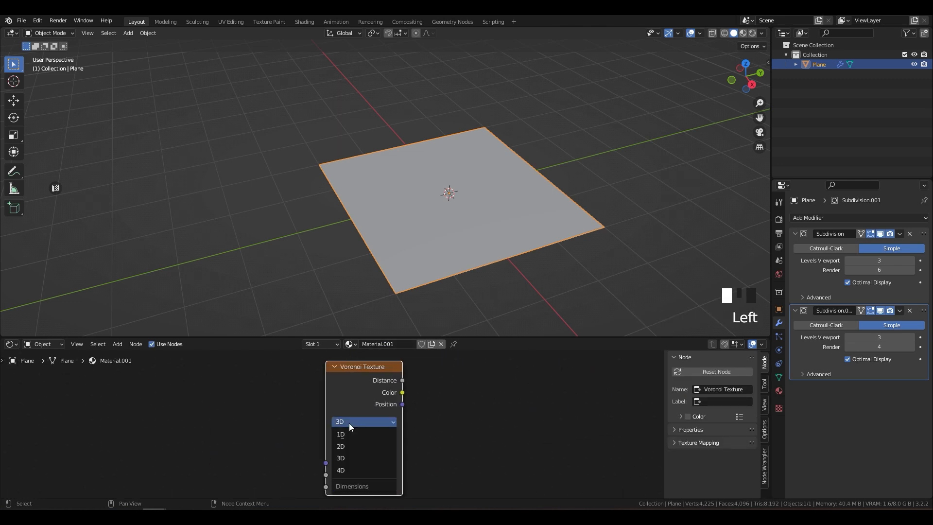
{"action": "left_click", "coordinate": [356, 467]}
{"action": "left_click", "coordinate": [358, 445]}
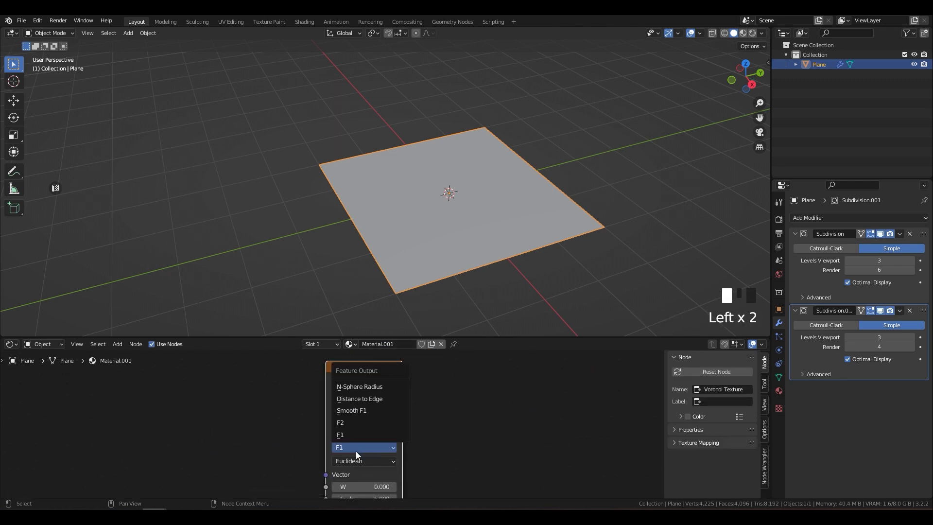
{"action": "left_click", "coordinate": [358, 425]}
Duplicate the Voronoi Texture node and place the copy directly below the original.
{"action": "scroll", "coordinate": [361, 421], "scroll_direction": "down", "scroll_amount": 4}
{"action": "scroll", "coordinate": [361, 422], "scroll_direction": "down", "scroll_amount": 5}
{"action": "scroll", "coordinate": [397, 377], "scroll_direction": "down", "scroll_amount": 2}
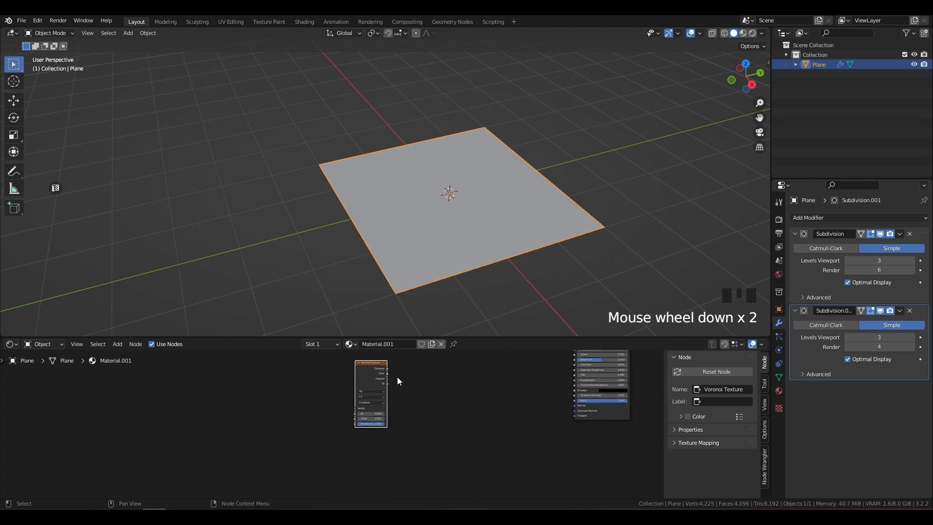
{"action": "key", "text": "shift+d"}
{"action": "left_click", "coordinate": [395, 443]}
Add a Value node well to the left of the two Voronoi Texture nodes.
{"action": "key", "text": "shift+a"}
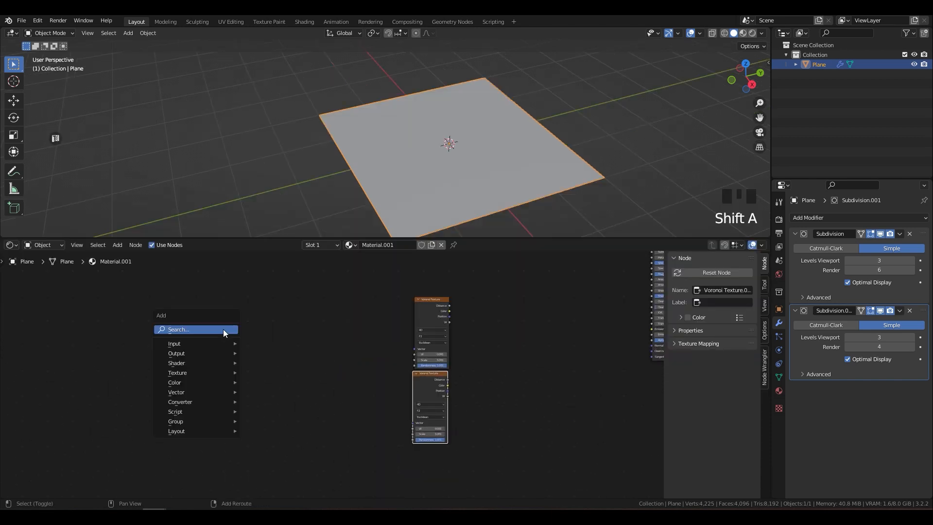
{"action": "left_click", "coordinate": [223, 331]}
{"action": "type", "text": "v"}
{"action": "key", "text": "Return"}
{"action": "left_click", "coordinate": [185, 318]}
Duplicate the Value node until four of them are stacked in a column.
{"action": "key", "text": "shift+d"}
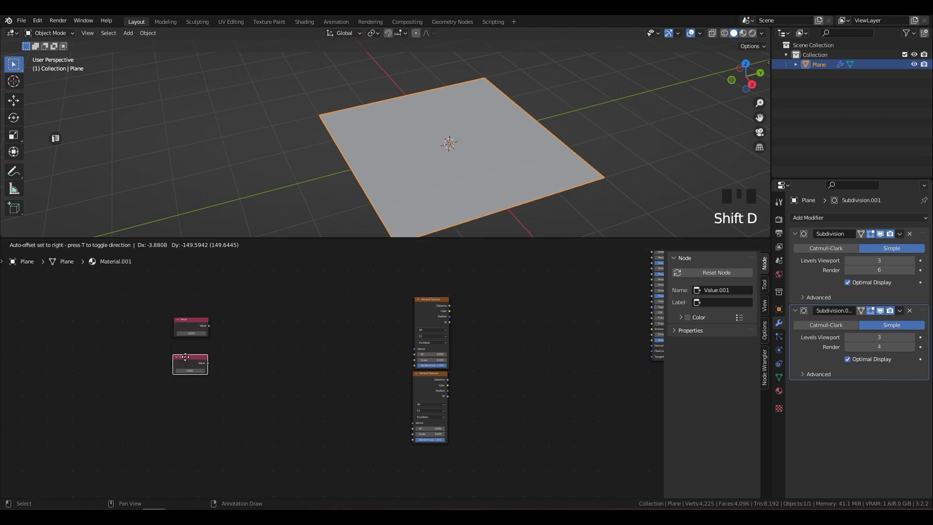
{"action": "left_click", "coordinate": [186, 345]}
{"action": "left_click_drag", "start_coordinate": [243, 308], "coordinate": [100, 396]}
{"action": "key", "text": "shift+d"}
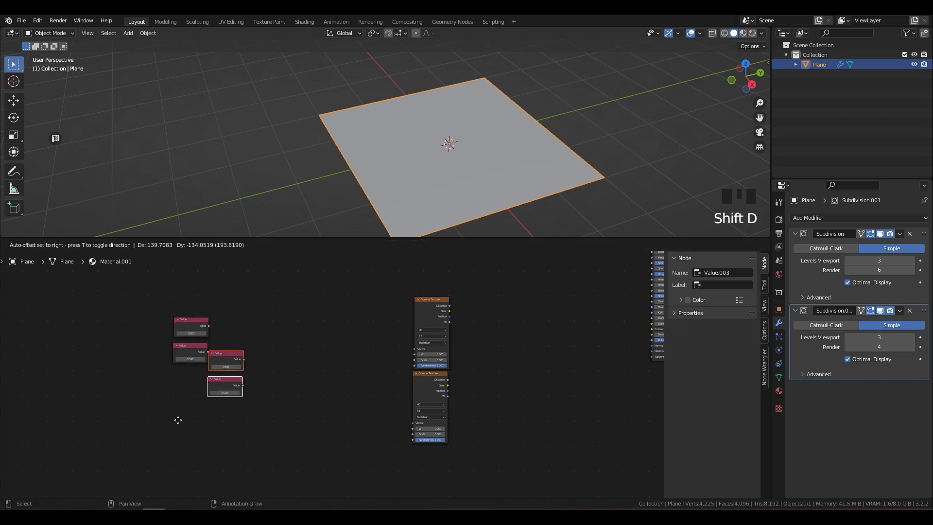
Label the top Value node "frame counter" and drive its value with the expression #frame.
{"action": "type", "text": "fram"}
{"action": "type", "text": "e cou"}
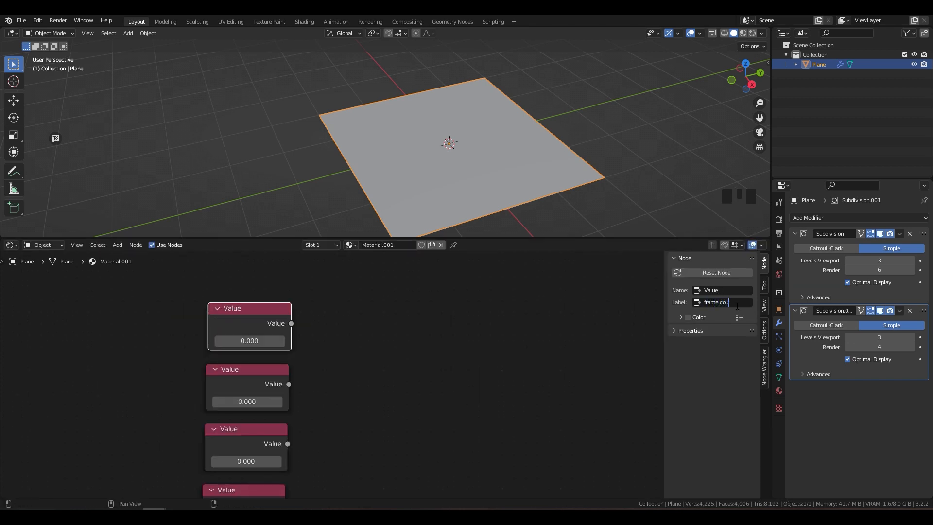
{"action": "type", "text": "nter"}
{"action": "triple_click", "coordinate": [250, 340]}
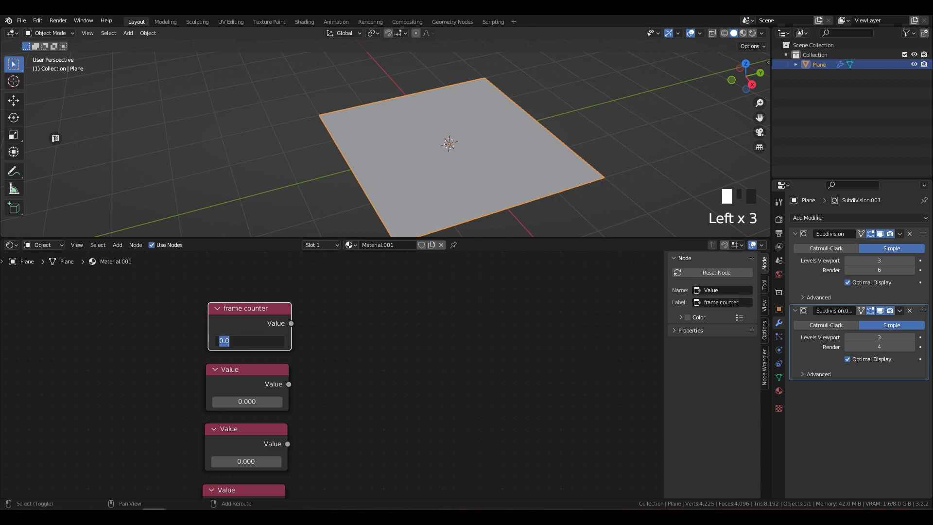
{"action": "type", "text": "#frame"}
{"action": "key", "text": "Return"}
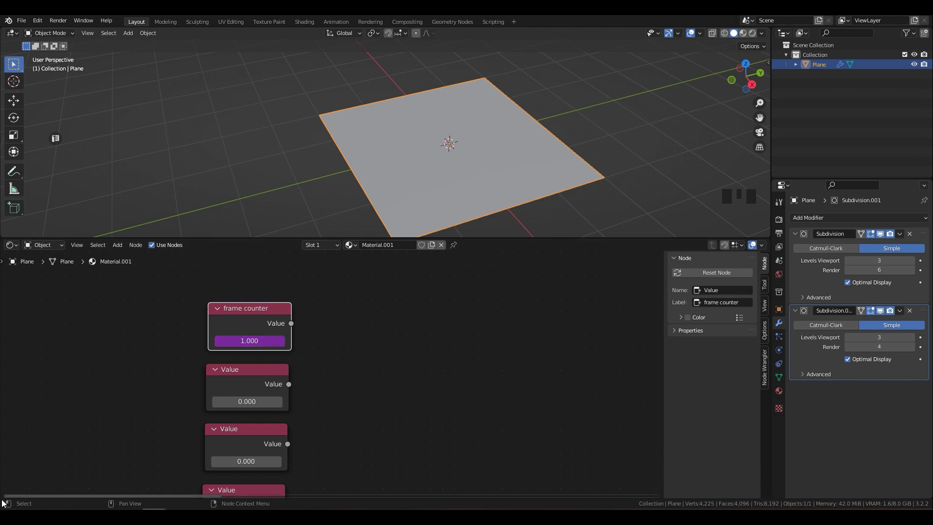
Split a Timeline off below the node editor and scrub to frame 120 to test the frame counter.
{"action": "left_click_drag", "start_coordinate": [2, 498], "coordinate": [5, 362]}
{"action": "left_click", "coordinate": [5, 371]}
{"action": "left_click", "coordinate": [12, 364]}
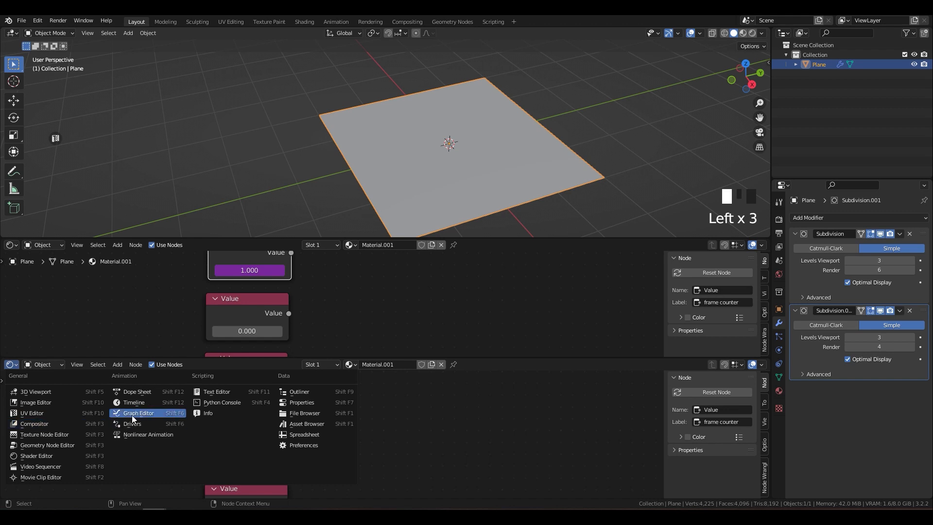
{"action": "left_click", "coordinate": [138, 402]}
{"action": "left_click_drag", "start_coordinate": [171, 372], "coordinate": [370, 378]}
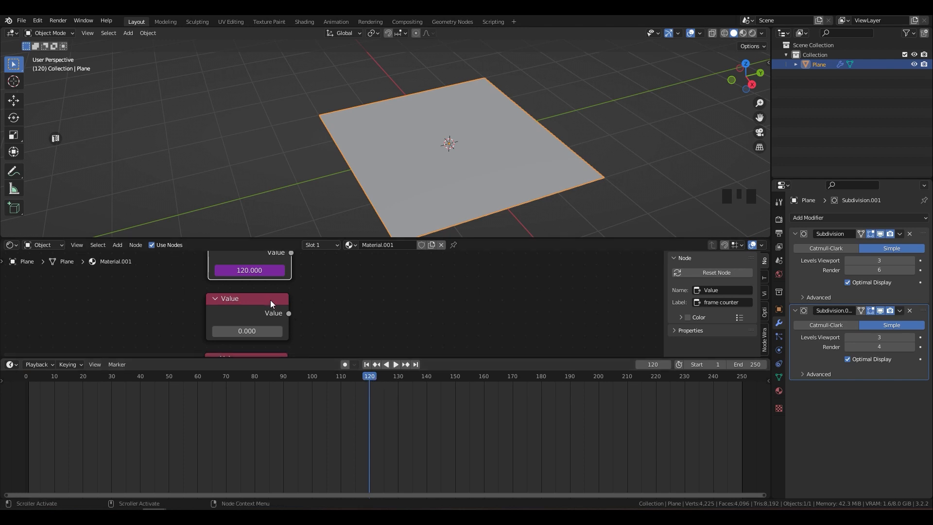
Shrink the Timeline area and label the second Value node "speed".
{"action": "scroll", "coordinate": [270, 299], "scroll_direction": "down", "scroll_amount": 2}
{"action": "middle_click_drag", "start_coordinate": [270, 309], "coordinate": [272, 311]}
{"action": "left_click_drag", "start_coordinate": [272, 359], "coordinate": [273, 485]}
{"action": "middle_click_drag", "start_coordinate": [263, 379], "coordinate": [275, 334]}
{"action": "left_click", "coordinate": [275, 335]}
{"action": "left_click", "coordinate": [733, 303]}
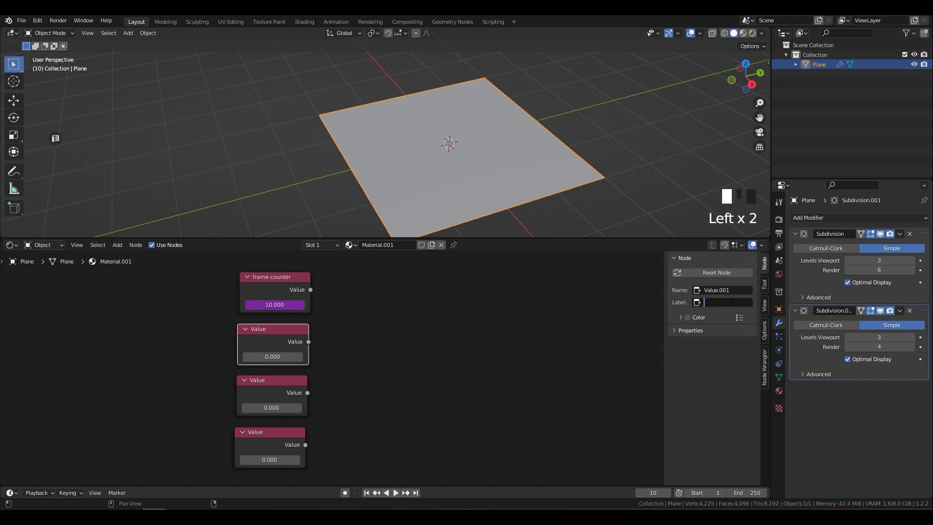
{"action": "type", "text": "speed"}
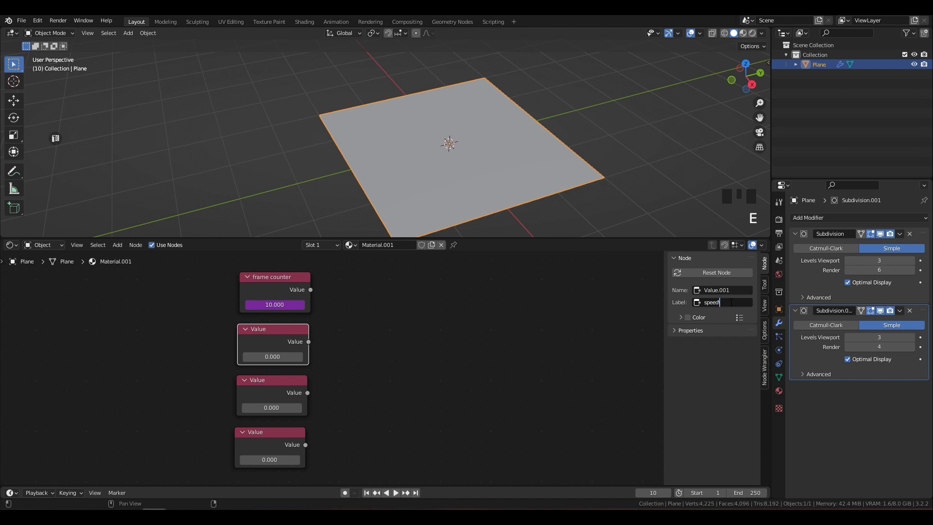
{"action": "key", "text": "Return"}
Set the speed node's value to 0.002.
{"action": "scroll", "coordinate": [234, 350], "scroll_direction": "up", "scroll_amount": 3}
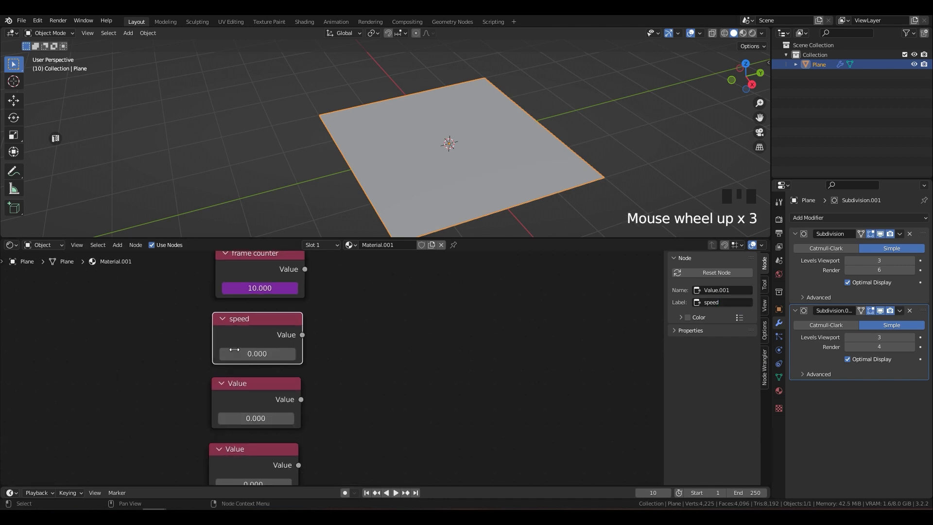
{"action": "left_click", "coordinate": [234, 353]}
{"action": "scroll", "coordinate": [234, 350], "scroll_direction": "up", "scroll_amount": 3}
{"action": "left_click", "coordinate": [234, 350]}
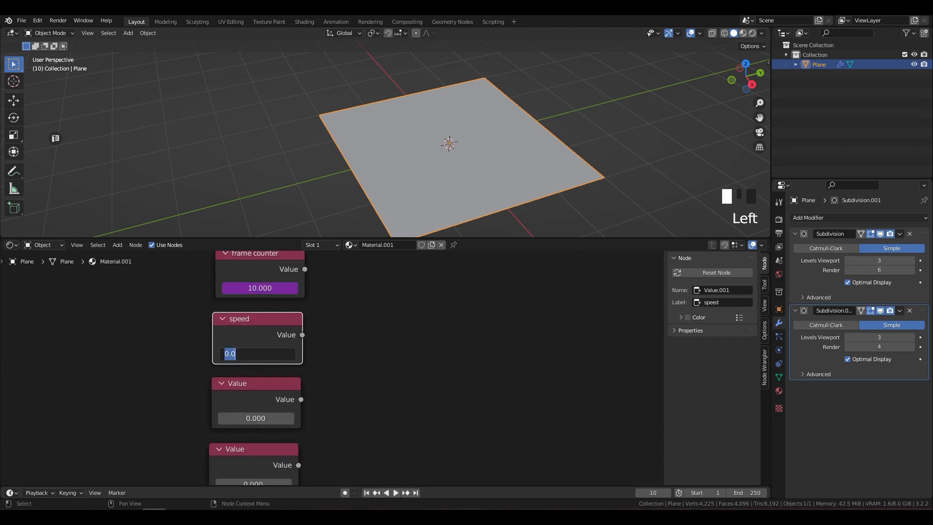
{"action": "type", "text": "0.002"}
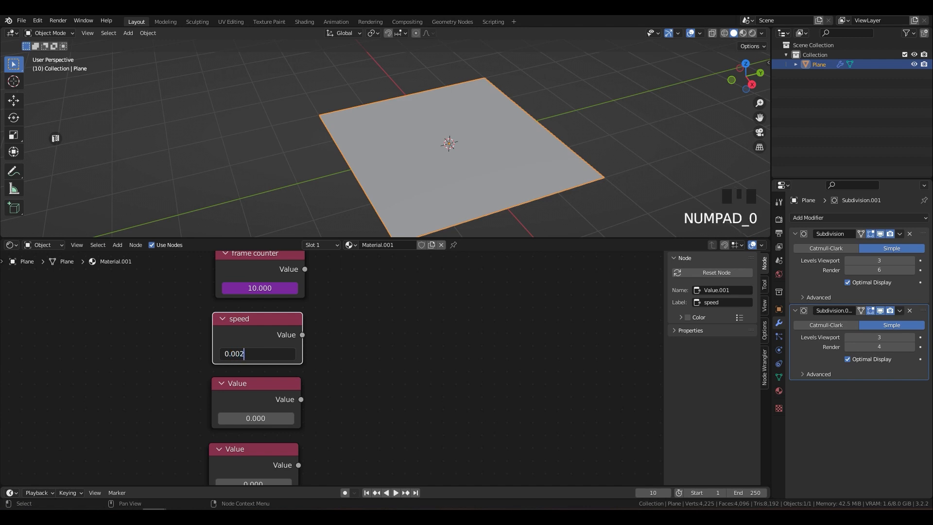
{"action": "key", "text": "Return"}
Label the third Value node "loop frame".
{"action": "middle_click_drag", "start_coordinate": [258, 391], "coordinate": [258, 360]}
{"action": "left_click", "coordinate": [258, 360]}
{"action": "left_click", "coordinate": [724, 302]}
{"action": "type", "text": "loop"}
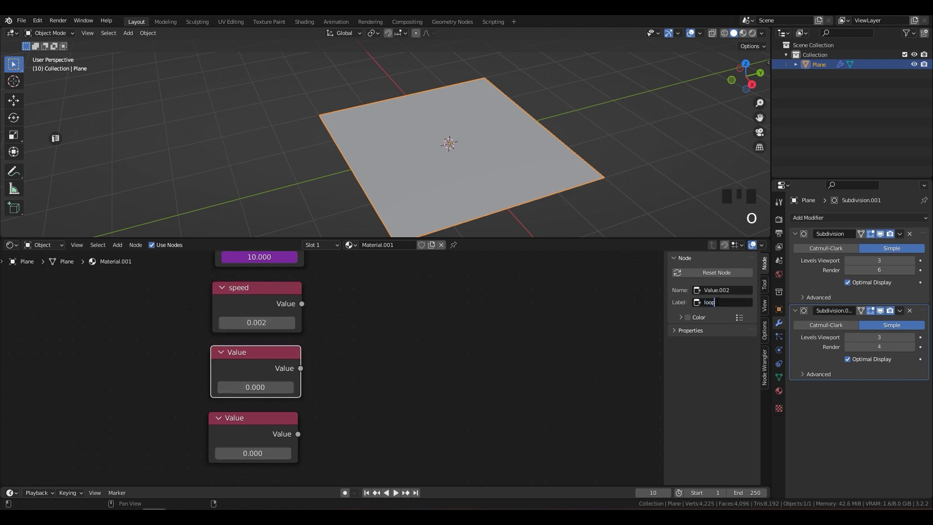
{"action": "type", "text": " frame"}
{"action": "key", "text": "Return"}
Move the playhead to frame 125 in the enlarged Timeline and set the loop frame node's value to 125.
{"action": "left_click_drag", "start_coordinate": [146, 486], "coordinate": [146, 420]}
{"action": "scroll", "coordinate": [447, 369], "scroll_direction": "down", "scroll_amount": 5}
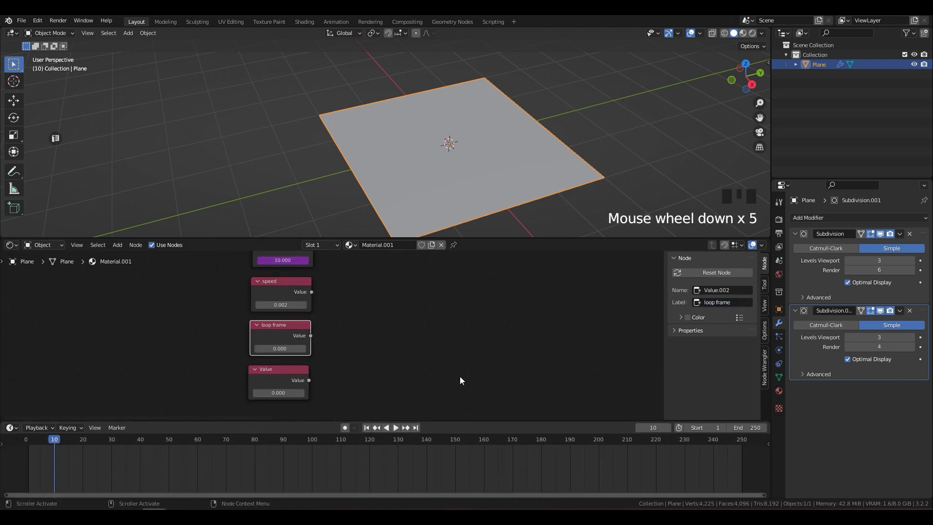
{"action": "scroll", "coordinate": [459, 376], "scroll_direction": "down", "scroll_amount": 2}
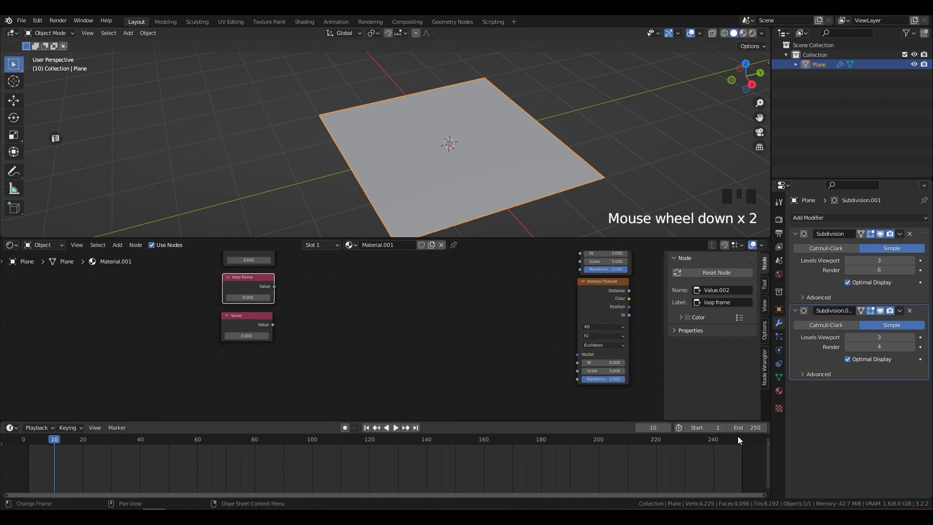
{"action": "left_click", "coordinate": [385, 439]}
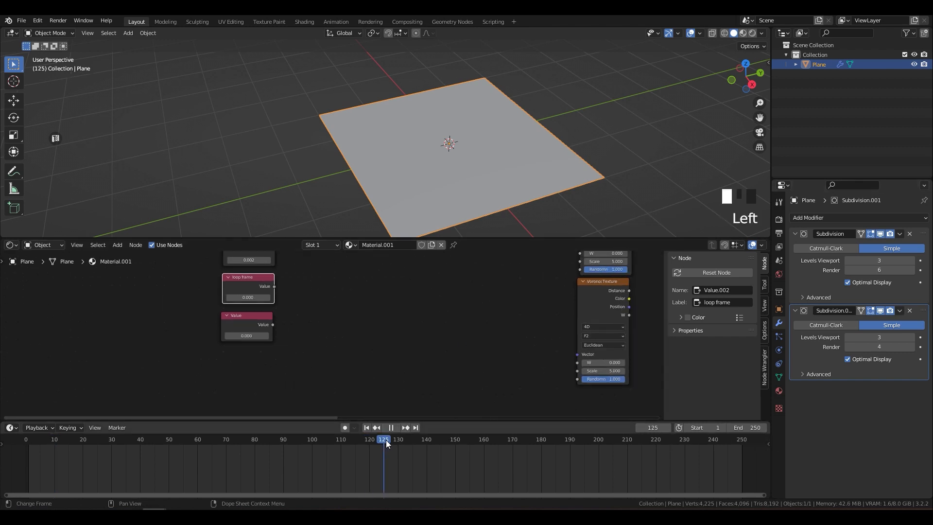
{"action": "middle_click_drag", "start_coordinate": [328, 286], "coordinate": [343, 306]}
{"action": "left_click", "coordinate": [264, 318]}
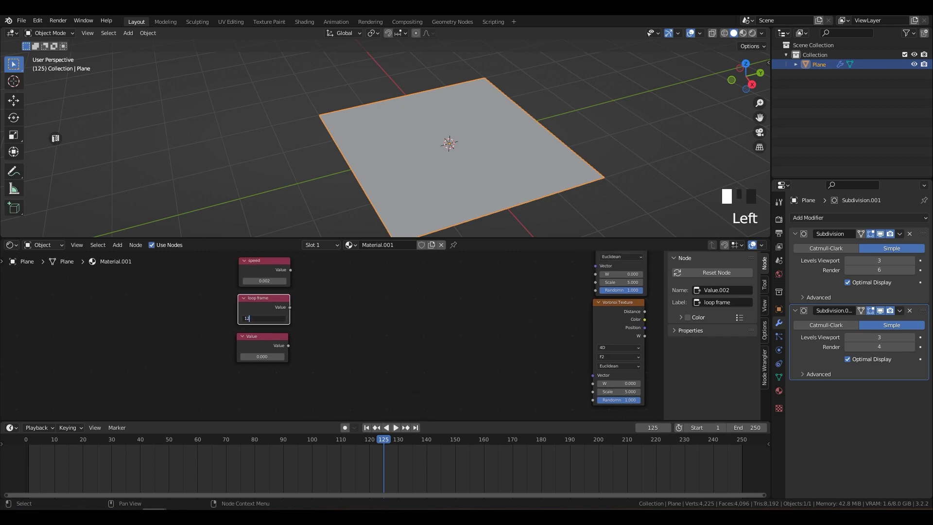
{"action": "type", "text": "125"}
{"action": "key", "text": "Return"}
Label the fourth Value node "scale" and set its value to 10.
{"action": "scroll", "coordinate": [739, 316], "scroll_direction": "down", "scroll_amount": 2}
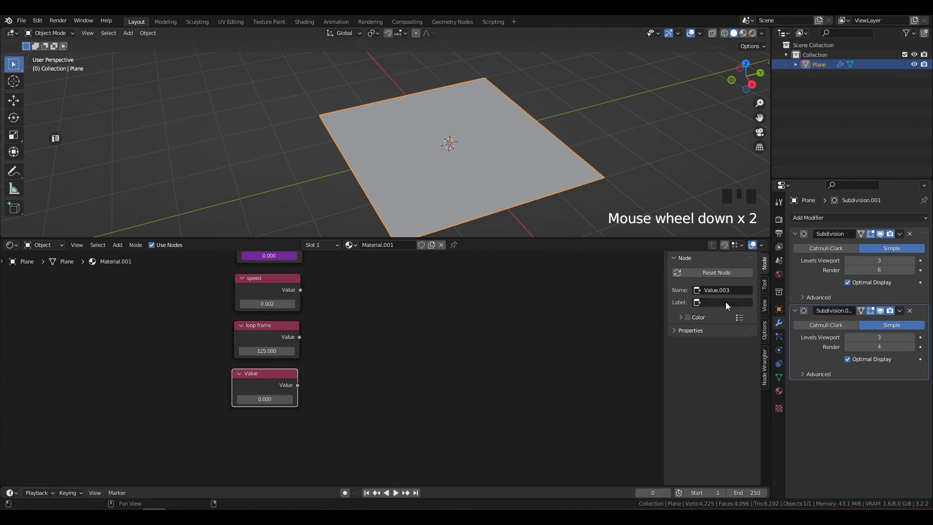
{"action": "left_click", "coordinate": [726, 302]}
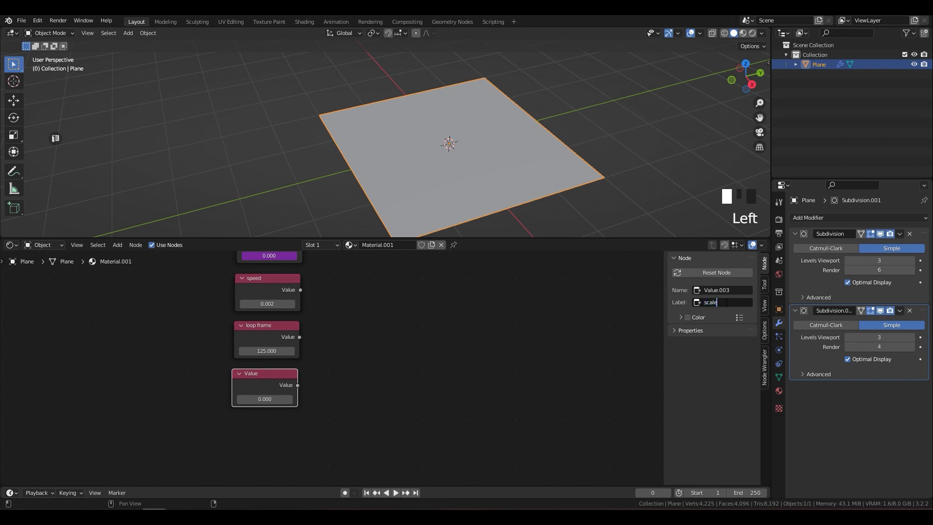
{"action": "left_click", "coordinate": [384, 398]}
{"action": "left_click", "coordinate": [260, 399]}
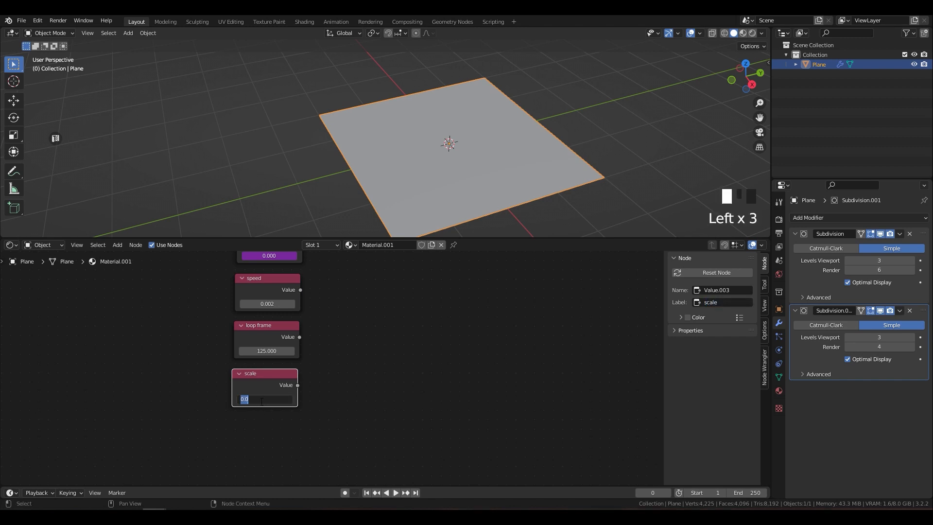
{"action": "type", "text": "10"}
{"action": "key", "text": "Return"}
Add a Math node between the Value nodes and the upper Voronoi Texture.
{"action": "scroll", "coordinate": [339, 401], "scroll_direction": "down", "scroll_amount": 7}
{"action": "scroll", "coordinate": [389, 392], "scroll_direction": "up", "scroll_amount": 7}
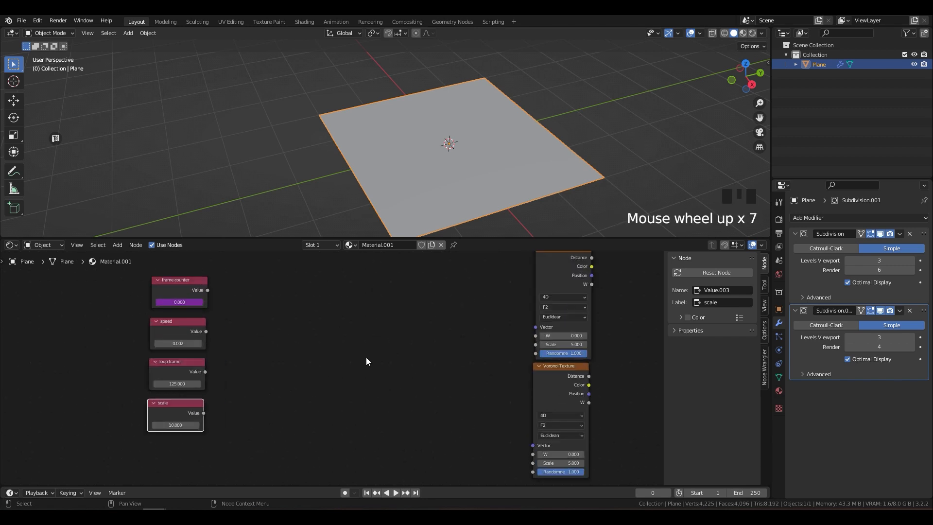
{"action": "middle_click_drag", "start_coordinate": [366, 357], "coordinate": [413, 327]}
{"action": "key", "text": "shift+a"}
{"action": "type", "text": "add"}
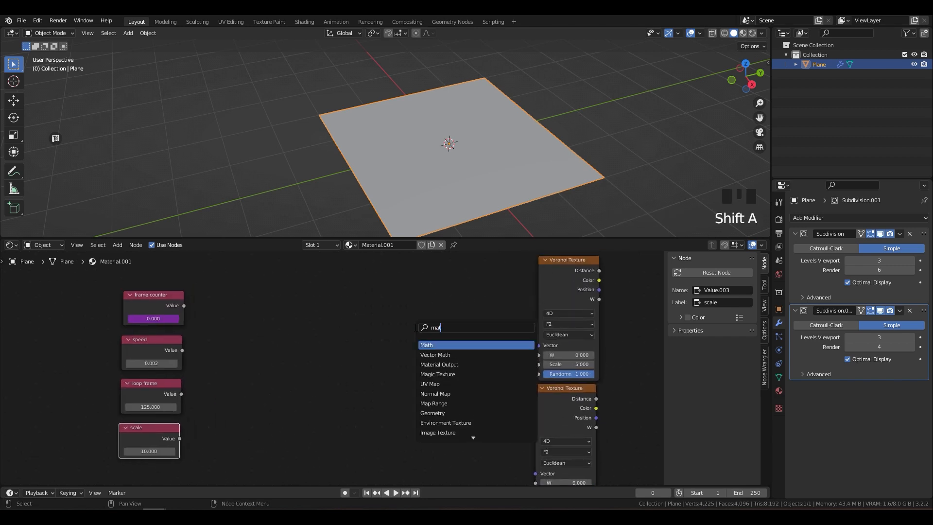
{"action": "key", "text": "Return"}
{"action": "left_click", "coordinate": [421, 304]}
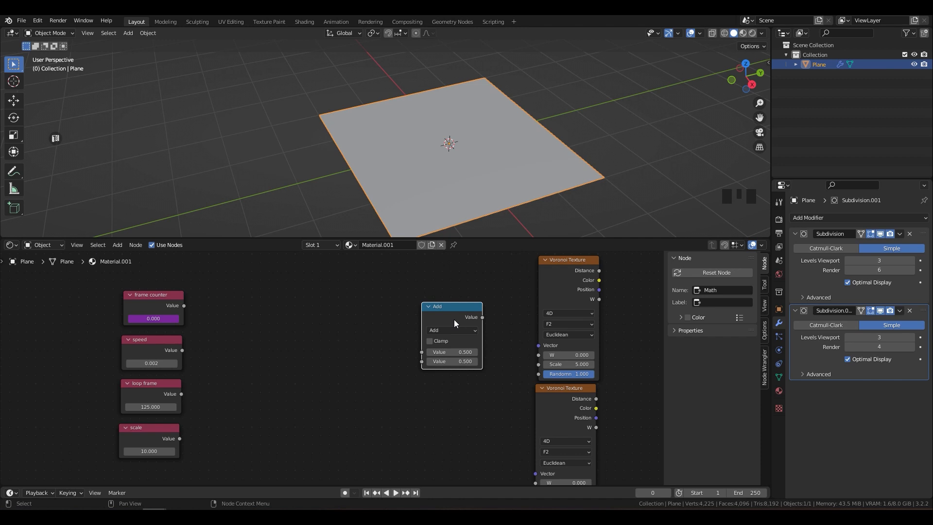
{"action": "left_click_drag", "start_coordinate": [456, 317], "coordinate": [455, 317]}
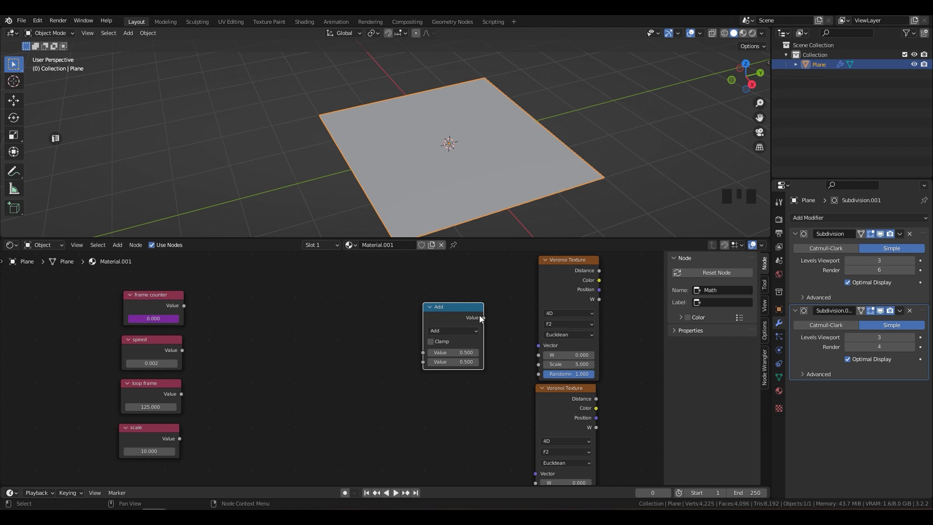
Connect the Math node's output to the upper Voronoi Texture's W input and set its operation to Multiply.
{"action": "left_click_drag", "start_coordinate": [480, 316], "coordinate": [543, 357]}
{"action": "scroll", "coordinate": [351, 334], "scroll_direction": "up", "scroll_amount": 3}
{"action": "left_click", "coordinate": [455, 321]}
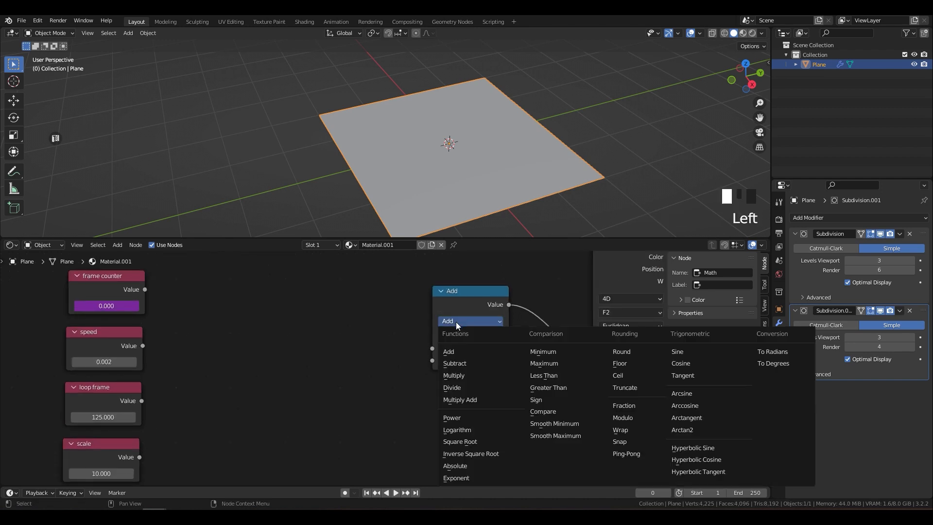
{"action": "left_click", "coordinate": [466, 375]}
{"action": "scroll", "coordinate": [478, 328], "scroll_direction": "down", "scroll_amount": 2}
{"action": "mouse_move", "coordinate": [477, 328]}
{"action": "middle_mouse_down"}
{"action": "mouse_move", "coordinate": [450, 348]}
{"action": "mouse_move", "coordinate": [479, 343]}
{"action": "middle_mouse_up"}
{"action": "scroll", "coordinate": [467, 328], "scroll_direction": "down", "scroll_amount": 2}
{"action": "left_click_drag", "start_coordinate": [453, 338], "coordinate": [462, 328]}
Add a second Math node between the Value nodes and the Multiply node.
{"action": "middle_click_drag", "start_coordinate": [424, 375], "coordinate": [436, 346]}
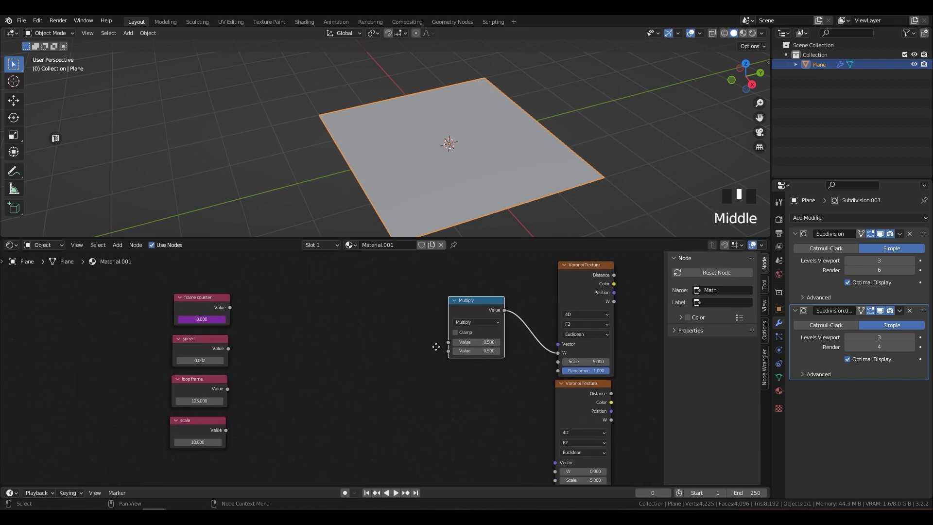
{"action": "key", "text": "shift+a"}
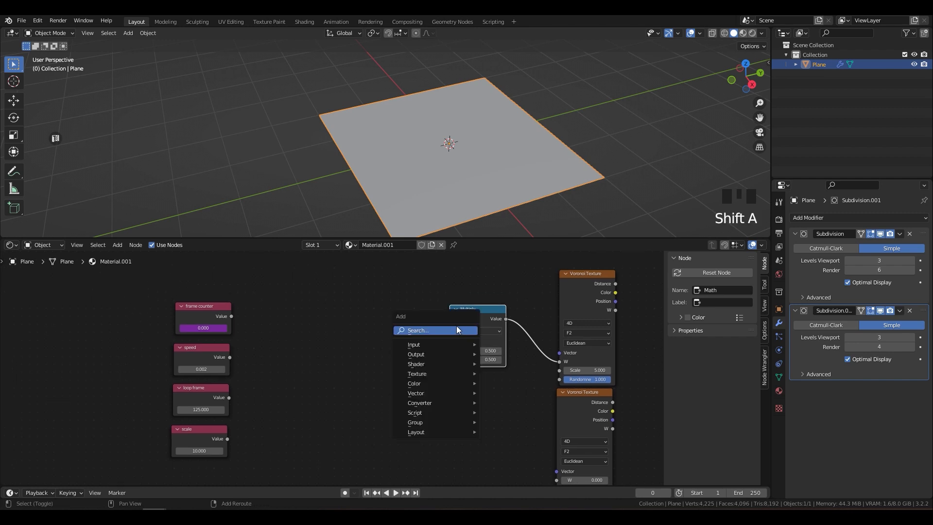
{"action": "left_click", "coordinate": [456, 326]}
{"action": "type", "text": "math"}
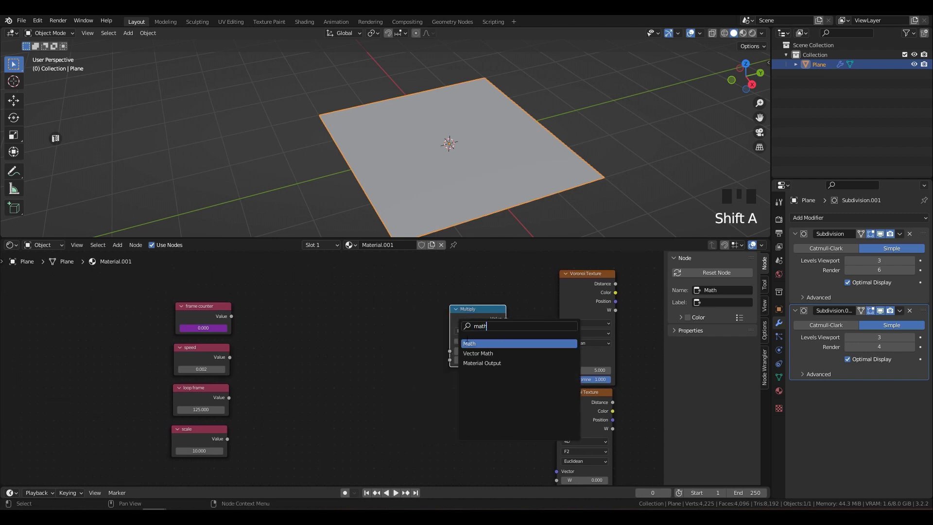
{"action": "key", "text": "Return"}
{"action": "left_click", "coordinate": [357, 326]}
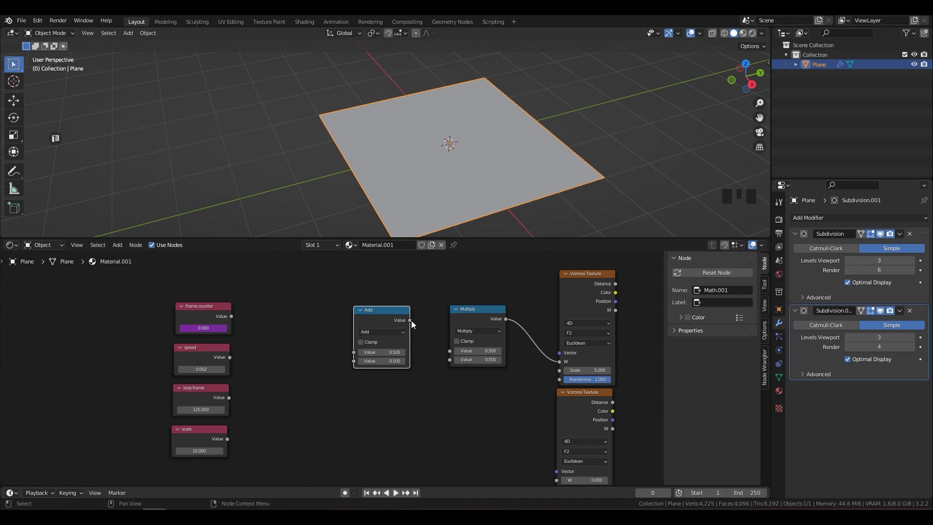
Set the second Math node to Modulo, then connect it and the speed node to the Multiply node's first and second inputs.
{"action": "left_click_drag", "start_coordinate": [411, 320], "coordinate": [443, 352]}
{"action": "left_click_drag", "start_coordinate": [444, 352], "coordinate": [448, 351]}
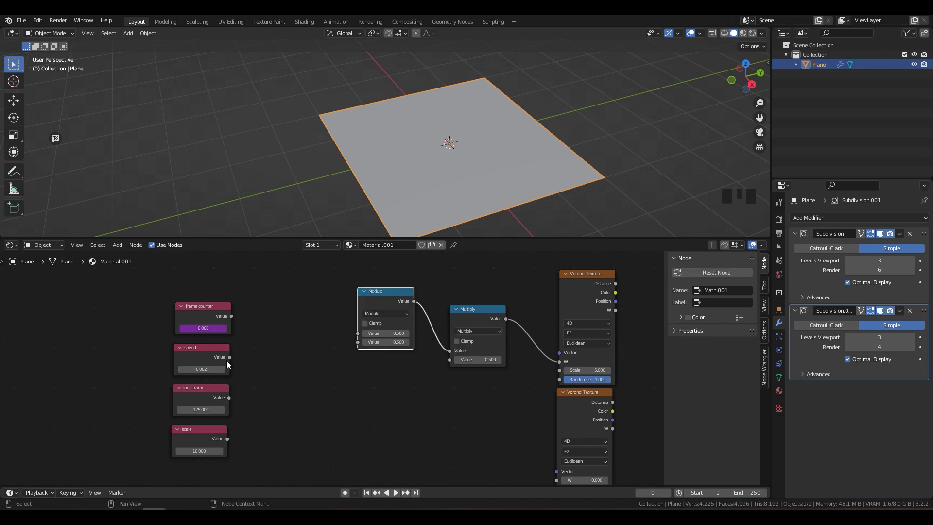
{"action": "left_click_drag", "start_coordinate": [229, 358], "coordinate": [455, 359]}
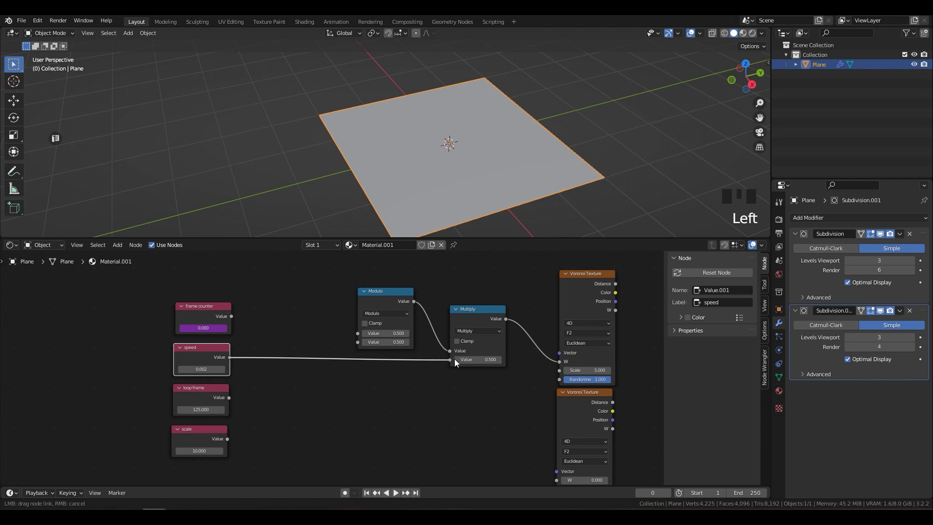
Connect the frame counter to the Modulo node's first input and loop frame to its second input.
{"action": "middle_click_drag", "start_coordinate": [392, 336], "coordinate": [404, 367]}
{"action": "scroll", "coordinate": [376, 375], "scroll_direction": "up", "scroll_amount": 3}
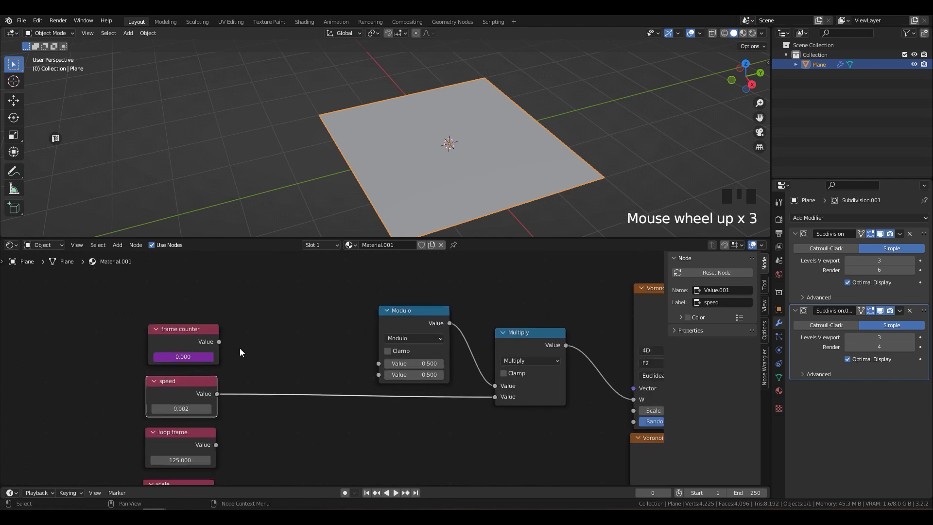
{"action": "left_click", "coordinate": [215, 338]}
{"action": "left_click_drag", "start_coordinate": [220, 341], "coordinate": [379, 364]}
{"action": "scroll", "coordinate": [351, 382], "scroll_direction": "down", "scroll_amount": 3, "text": "shift"}
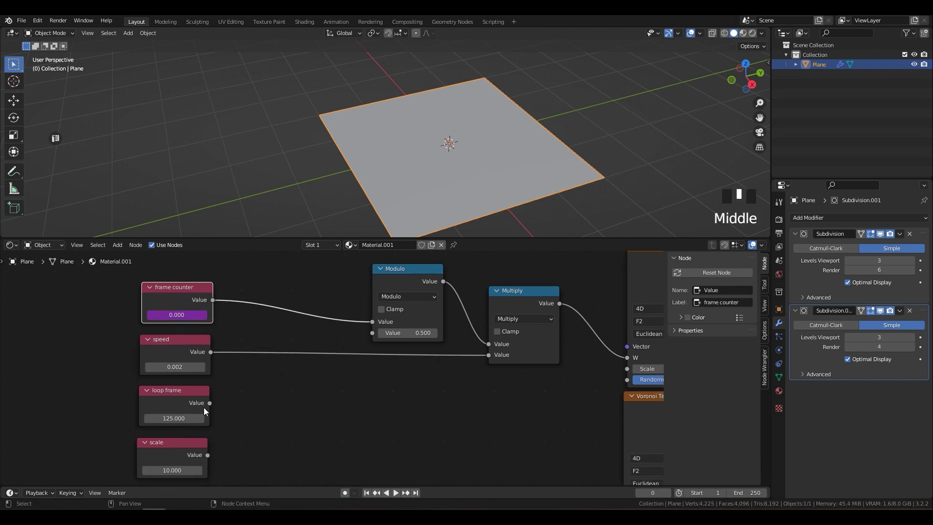
{"action": "left_click_drag", "start_coordinate": [209, 403], "coordinate": [374, 332]}
Duplicate the Multiply node beside the lower Voronoi Texture and connect its output to that texture's W input.
{"action": "key", "text": "shift+d"}
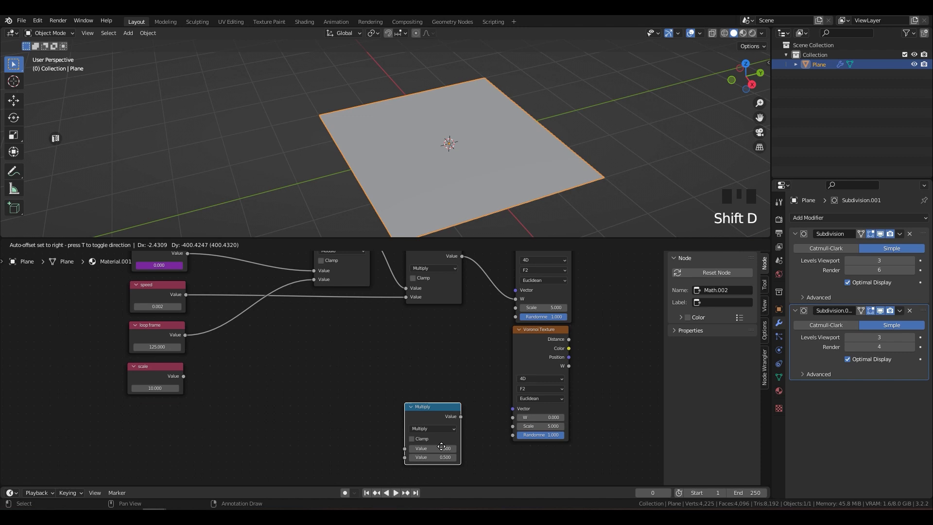
{"action": "left_click", "coordinate": [427, 413]}
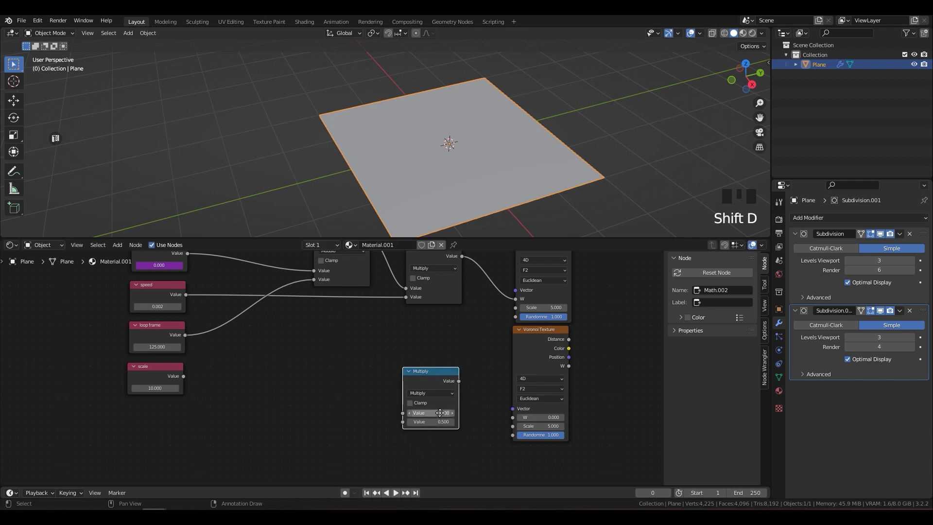
{"action": "left_click_drag", "start_coordinate": [459, 381], "coordinate": [517, 421]}
{"action": "left_click_drag", "start_coordinate": [424, 382], "coordinate": [431, 366]}
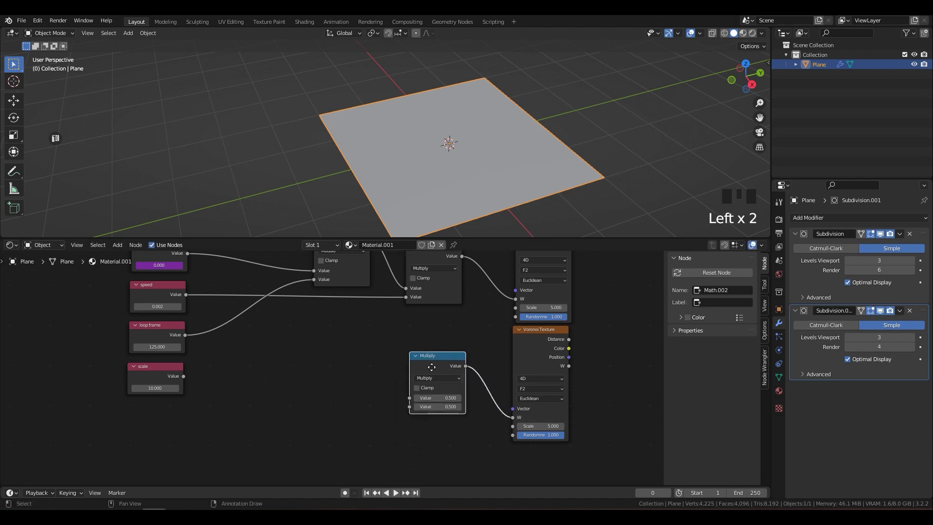
Add a Math node before the lower Multiply, connect it to the Multiply's first input and set it to Subtract.
{"action": "middle_click_drag", "start_coordinate": [432, 366], "coordinate": [433, 391]}
{"action": "key", "text": "shift+a"}
{"action": "type", "text": "ma"}
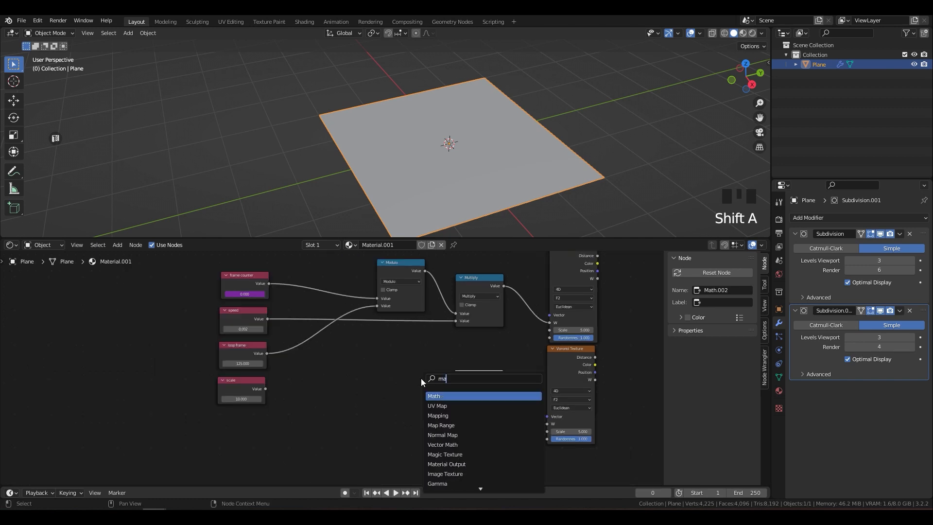
{"action": "key", "text": "Return"}
{"action": "left_click", "coordinate": [385, 388]}
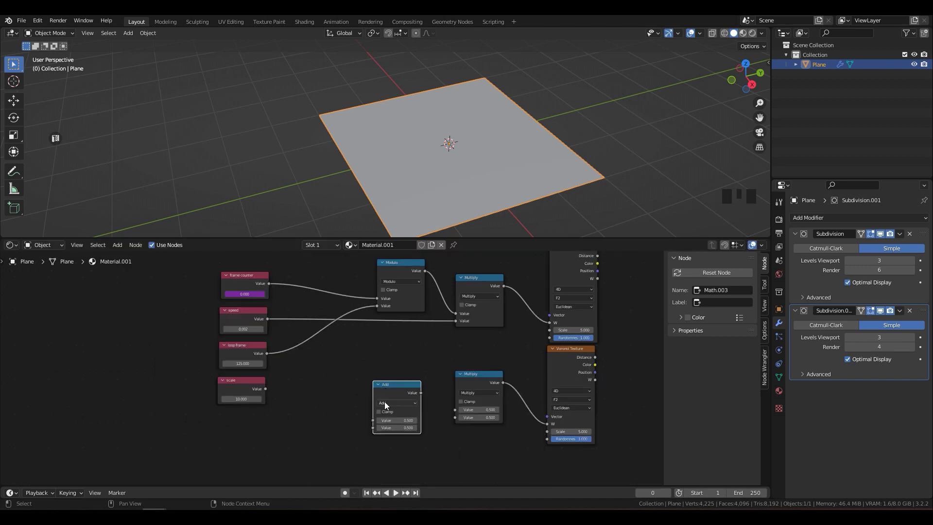
{"action": "left_click_drag", "start_coordinate": [421, 393], "coordinate": [456, 411]}
{"action": "scroll", "coordinate": [456, 411], "scroll_direction": "up", "scroll_amount": 5}
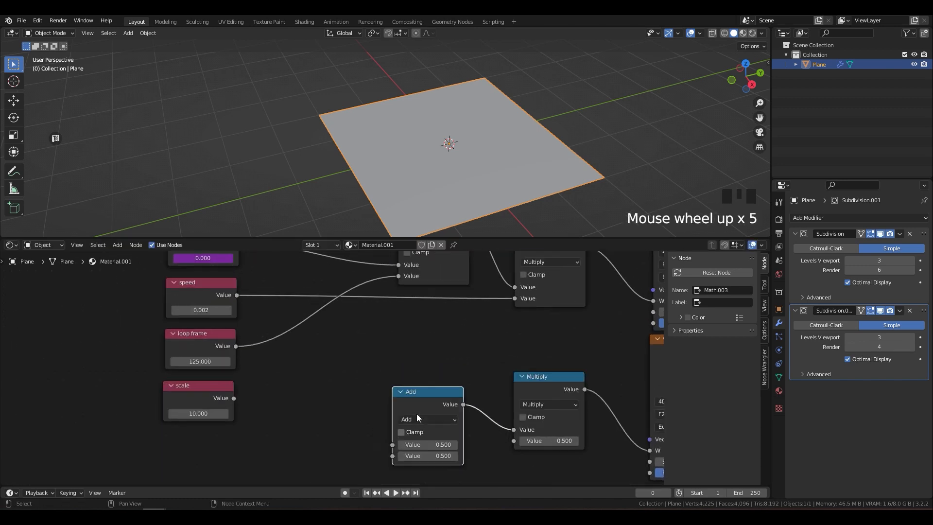
{"action": "middle_click_drag", "start_coordinate": [415, 413], "coordinate": [365, 367]}
{"action": "left_click", "coordinate": [366, 369]}
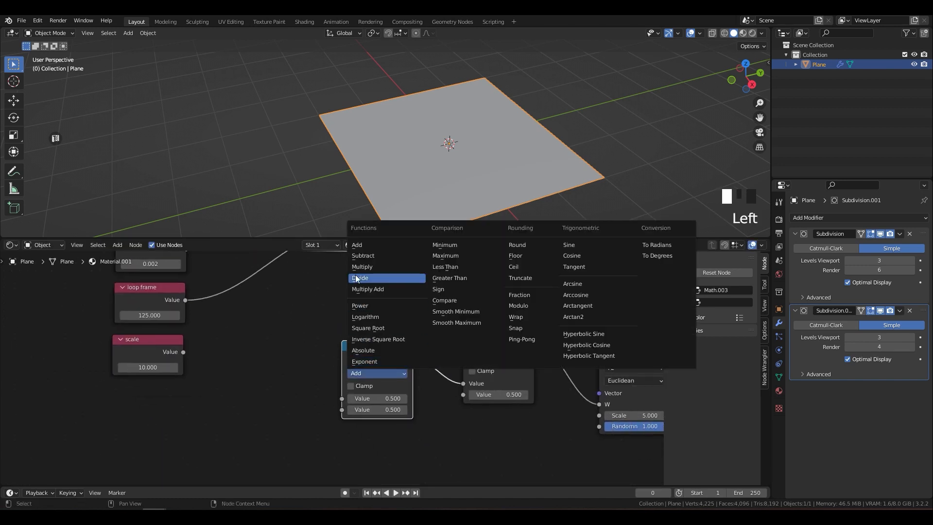
{"action": "left_click", "coordinate": [362, 256]}
Connect speed to the lower Multiply node's second input and move the Subtract node up beneath the Modulo node.
{"action": "middle_click_drag", "start_coordinate": [365, 258], "coordinate": [384, 304]}
{"action": "left_click_drag", "start_coordinate": [197, 301], "coordinate": [459, 439]}
{"action": "left_click_drag", "start_coordinate": [350, 402], "coordinate": [363, 336]}
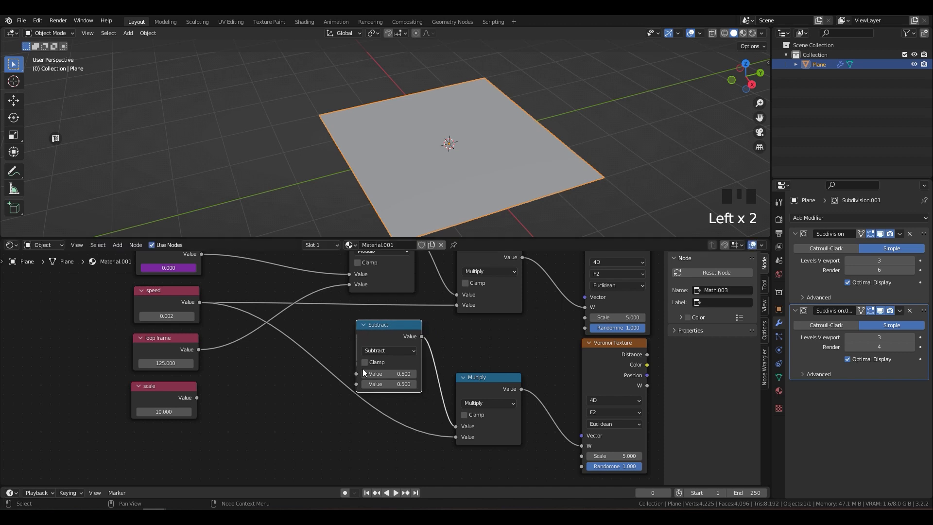
Connect the Modulo output to the Subtract node's first input and loop frame to its second input.
{"action": "middle_click_drag", "start_coordinate": [360, 354], "coordinate": [396, 398]}
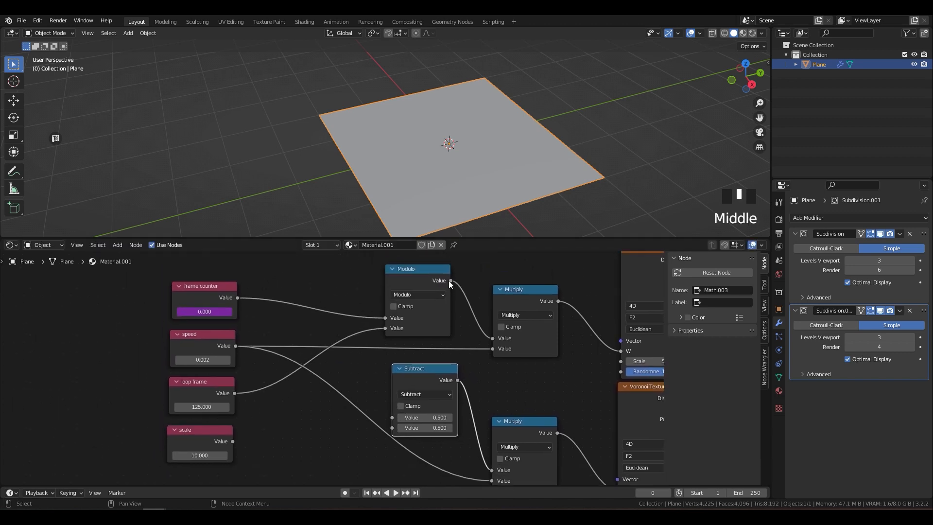
{"action": "left_click_drag", "start_coordinate": [450, 280], "coordinate": [393, 417]}
{"action": "middle_click_drag", "start_coordinate": [308, 408], "coordinate": [315, 379]}
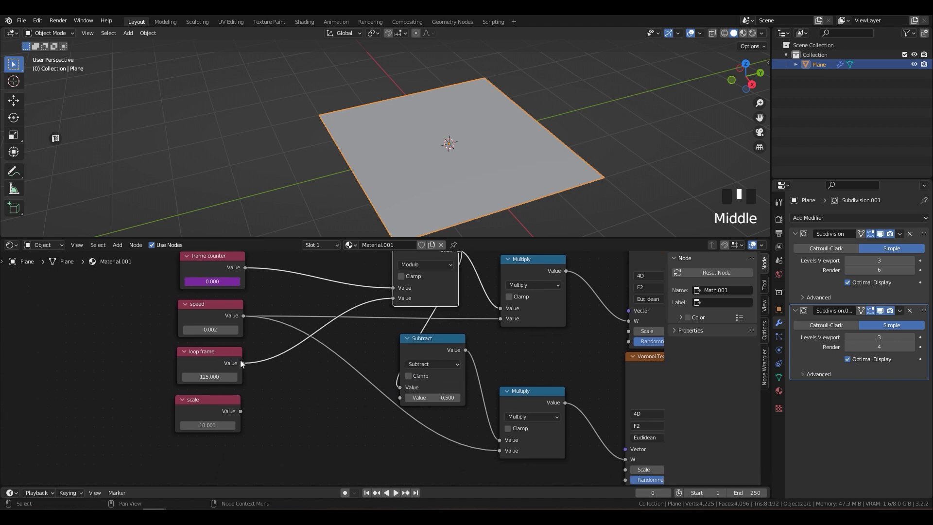
{"action": "left_click_drag", "start_coordinate": [240, 363], "coordinate": [402, 399]}
Add another Math node below the lower Voronoi Texture.
{"action": "scroll", "coordinate": [325, 343], "scroll_direction": "down", "scroll_amount": 3}
{"action": "key", "text": "shift+a"}
{"action": "type", "text": "math"}
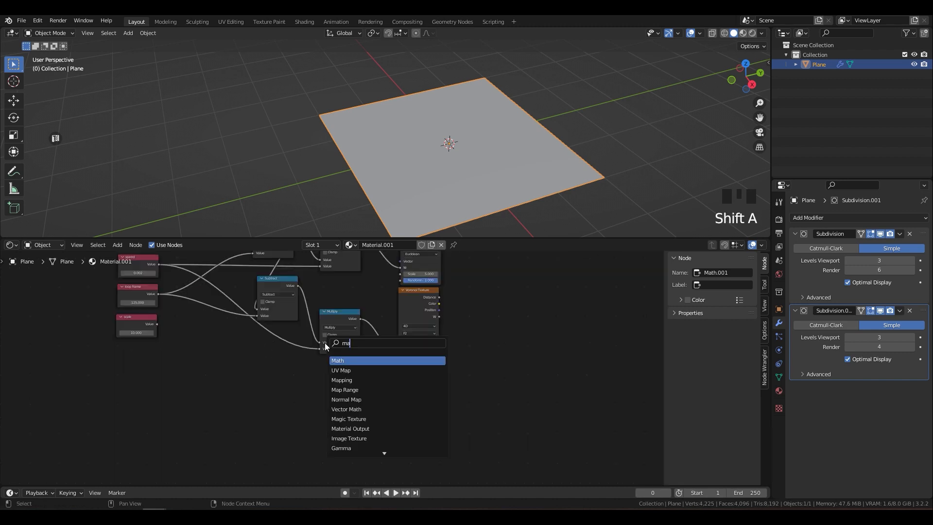
{"action": "key", "text": "Return"}
{"action": "left_click", "coordinate": [412, 404]}
Add a MixRGB node and connect the upper Voronoi's Distance to Color1 and the lower Voronoi's Distance to Color2.
{"action": "middle_click_drag", "start_coordinate": [442, 340], "coordinate": [416, 366]}
{"action": "key", "text": "shift+a"}
{"action": "type", "text": "mix"}
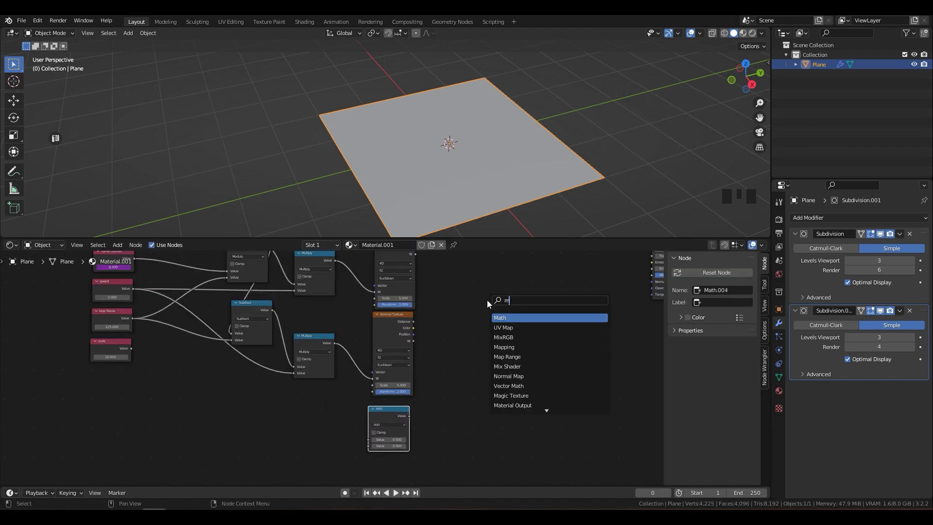
{"action": "key", "text": "Return"}
{"action": "left_click", "coordinate": [487, 298]}
{"action": "scroll", "coordinate": [437, 325], "scroll_direction": "up", "scroll_amount": 3}
{"action": "left_click_drag", "start_coordinate": [394, 364], "coordinate": [479, 386]}
{"action": "left_click_drag", "start_coordinate": [503, 331], "coordinate": [526, 304]}
{"action": "middle_click_drag", "start_coordinate": [422, 272], "coordinate": [419, 310]}
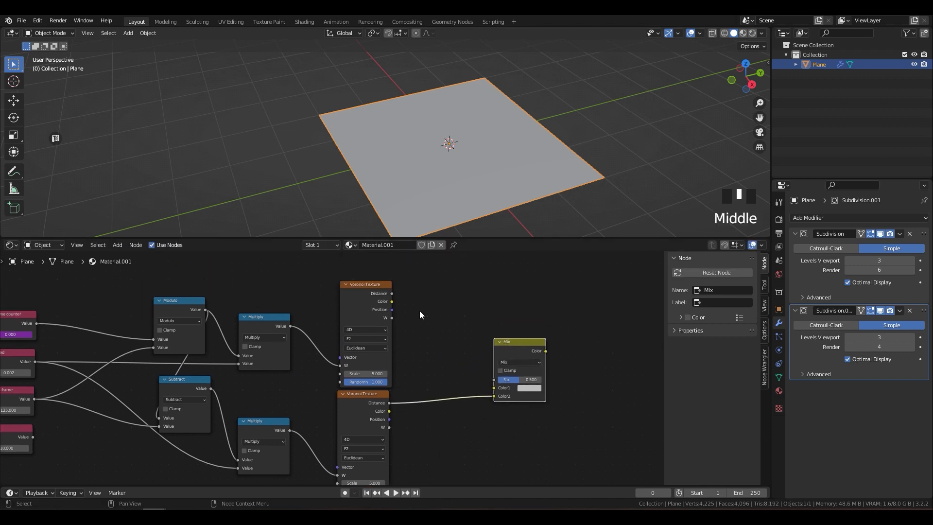
{"action": "left_click_drag", "start_coordinate": [394, 293], "coordinate": [498, 390]}
Connect the Math node below the lower Voronoi Texture to the Mix node's Fac input and set its operation to Divide.
{"action": "middle_click_drag", "start_coordinate": [452, 413], "coordinate": [440, 314]}
{"action": "left_click_drag", "start_coordinate": [374, 423], "coordinate": [484, 280]}
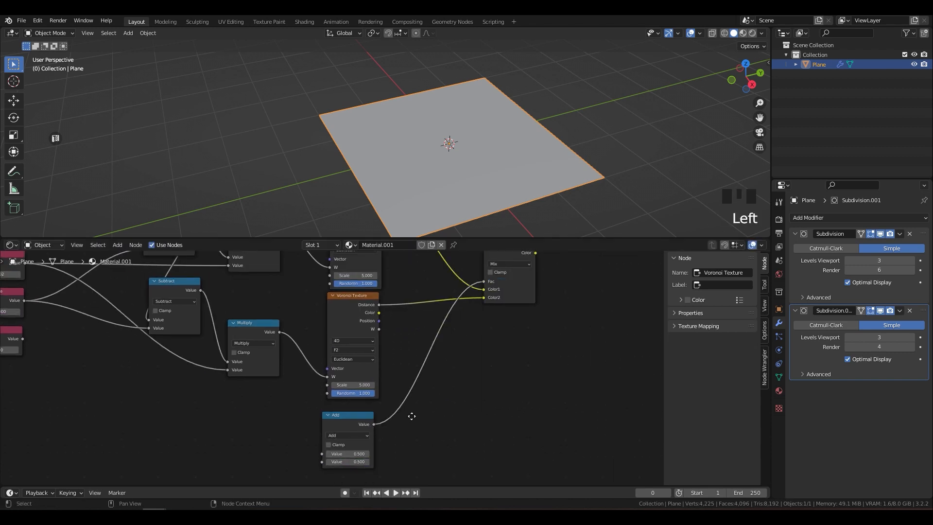
{"action": "scroll", "coordinate": [368, 374], "scroll_direction": "up", "scroll_amount": 5}
{"action": "middle_click_drag", "start_coordinate": [412, 340], "coordinate": [399, 377]}
{"action": "left_click", "coordinate": [392, 384]}
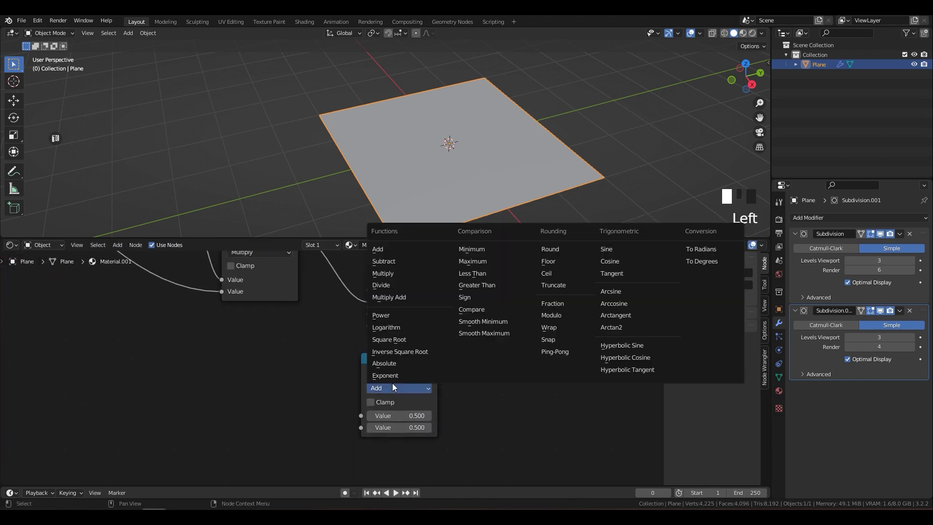
{"action": "left_click", "coordinate": [388, 285]}
Connect the Modulo output to the Divide node's first input and loop frame to its second input.
{"action": "scroll", "coordinate": [380, 292], "scroll_direction": "down", "scroll_amount": 3}
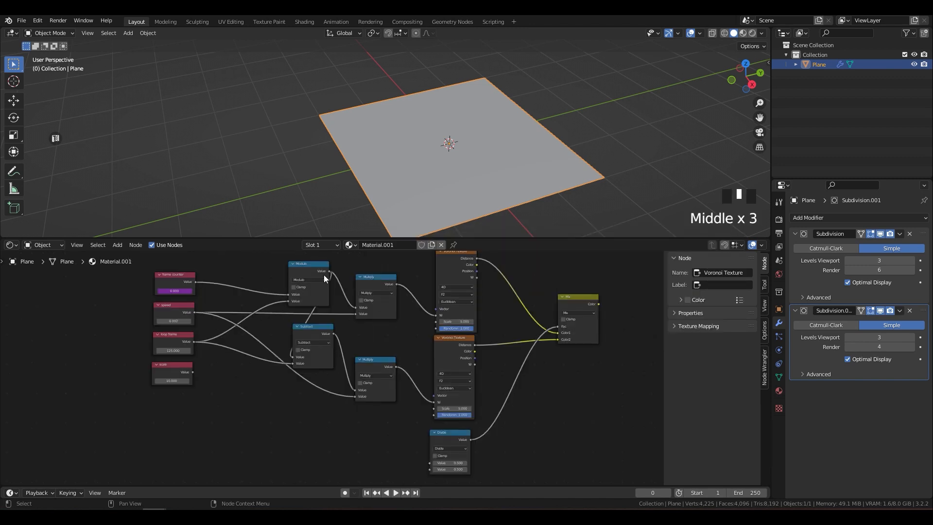
{"action": "left_click_drag", "start_coordinate": [330, 271], "coordinate": [432, 462]}
{"action": "middle_click_drag", "start_coordinate": [434, 464], "coordinate": [448, 435]}
Connect the scale node to the Scale inputs of both Voronoi Texture nodes.
{"action": "left_click_drag", "start_coordinate": [169, 405], "coordinate": [453, 349]}
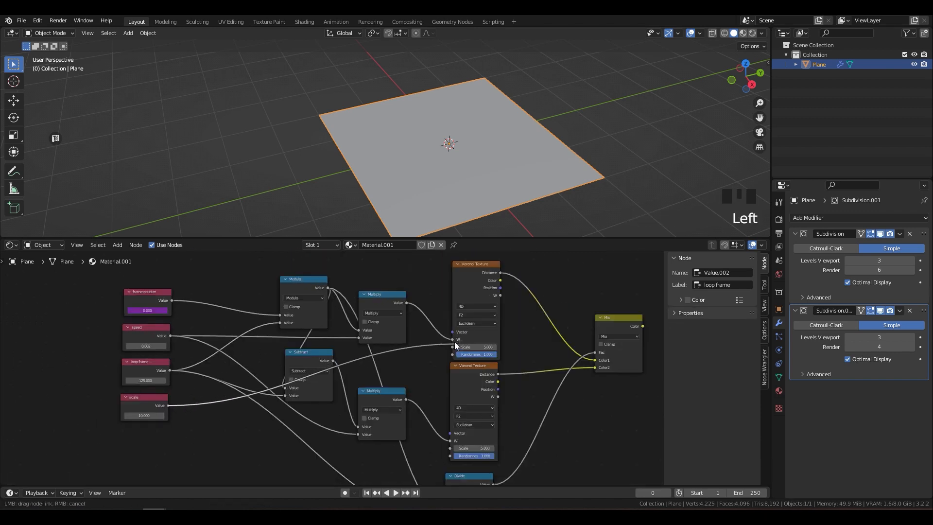
{"action": "middle_click_drag", "start_coordinate": [267, 394], "coordinate": [240, 305]}
{"action": "left_click_drag", "start_coordinate": [142, 316], "coordinate": [424, 360]}
Add Texture Coordinate and Mapping nodes to the upper Voronoi Texture and place them above the node network.
{"action": "middle_click_drag", "start_coordinate": [406, 434], "coordinate": [404, 483]}
{"action": "left_click", "coordinate": [437, 347]}
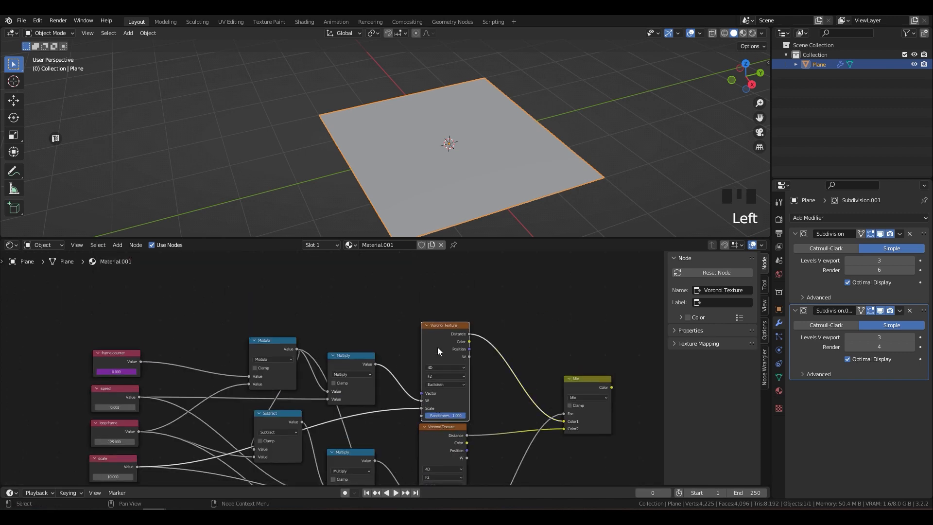
{"action": "key", "text": "ctrl+t"}
{"action": "middle_click_drag", "start_coordinate": [417, 352], "coordinate": [443, 362]}
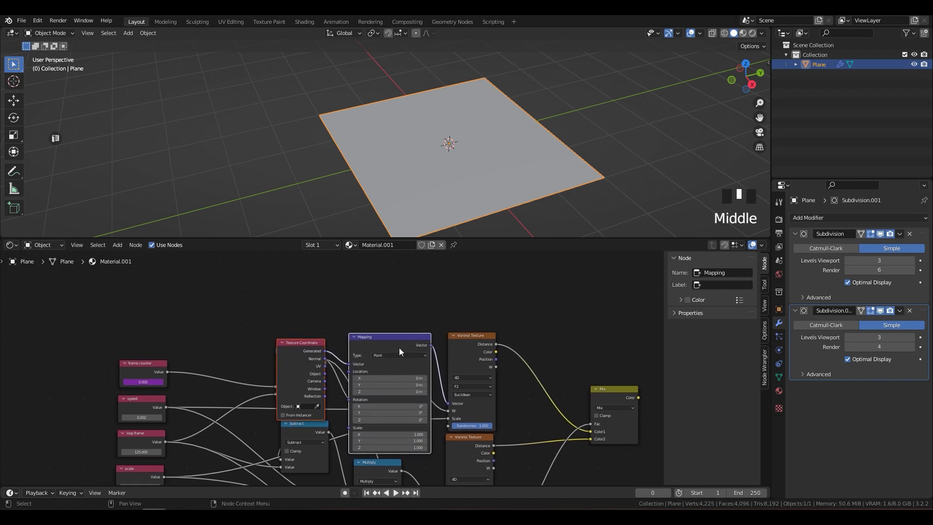
{"action": "left_click_drag", "start_coordinate": [398, 348], "coordinate": [379, 291]}
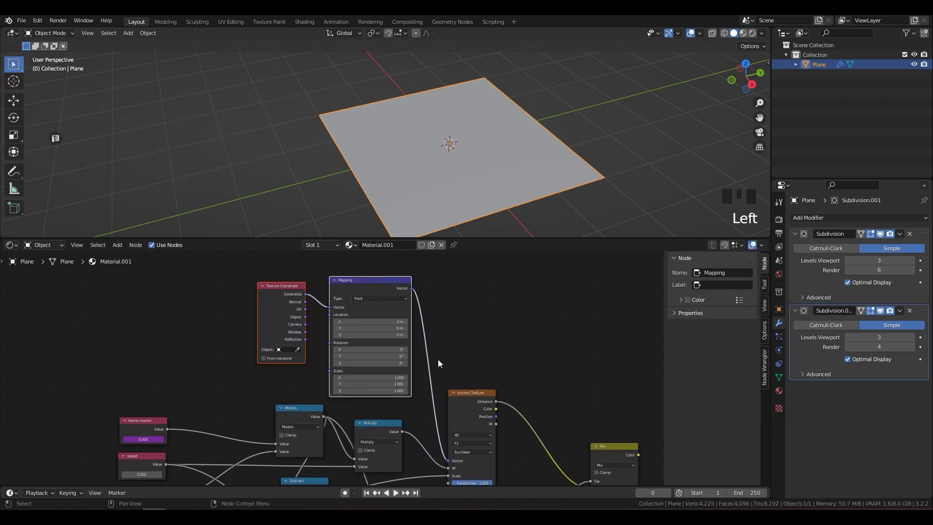
Connect the Mapping node's Vector to the lower Voronoi Texture's Vector input as well.
{"action": "right_click_drag", "start_coordinate": [423, 396], "coordinate": [444, 412], "text": "shift"}
{"action": "middle_click_drag", "start_coordinate": [428, 402], "coordinate": [420, 317]}
{"action": "left_click_drag", "start_coordinate": [422, 312], "coordinate": [436, 399]}
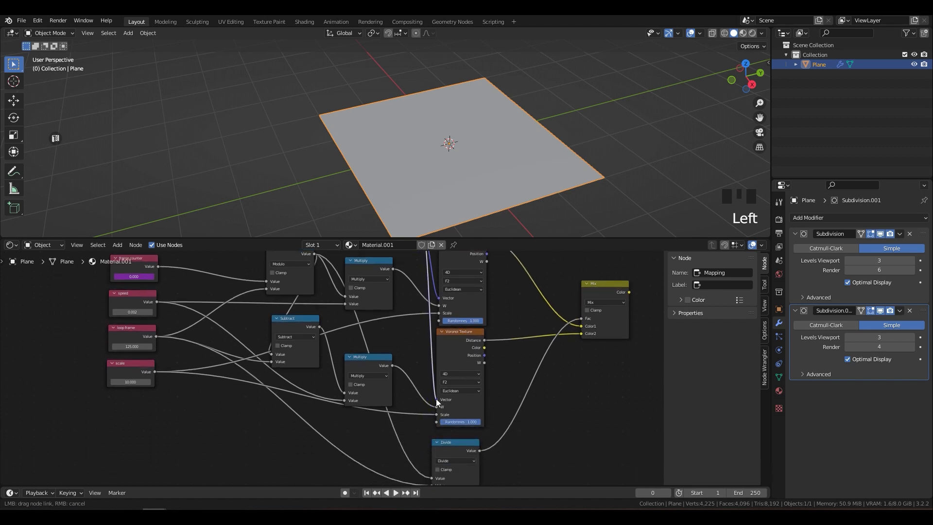
{"action": "left_click_drag", "start_coordinate": [436, 399], "coordinate": [435, 399]}
Add a Displacement node feeding the Material Output's Displacement input and connect the Mix node's Color to its Scale input.
{"action": "key", "text": "shift+a"}
{"action": "type", "text": "dis"}
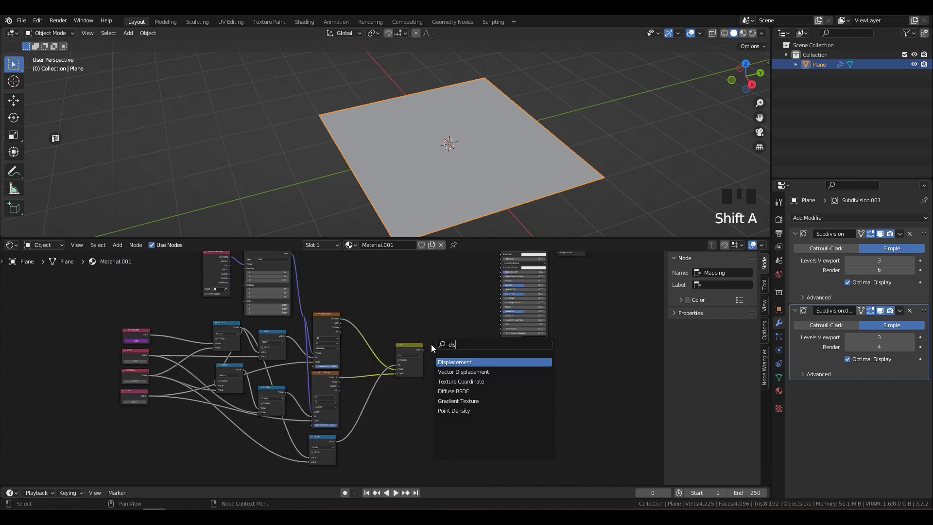
{"action": "key", "text": "Return"}
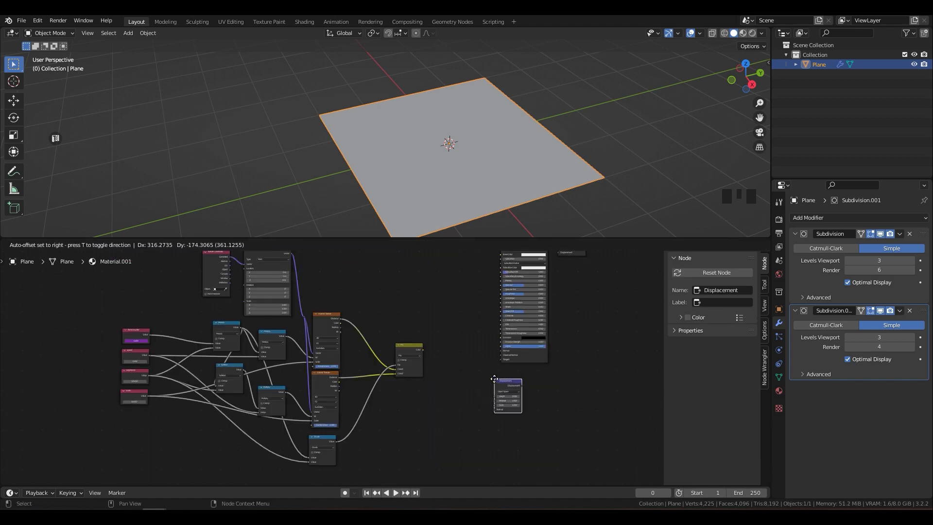
{"action": "left_click", "coordinate": [519, 384]}
{"action": "key", "text": "o"}
{"action": "middle_click_drag", "start_coordinate": [518, 384], "coordinate": [364, 330]}
{"action": "scroll", "coordinate": [362, 385], "scroll_direction": "up", "scroll_amount": 4}
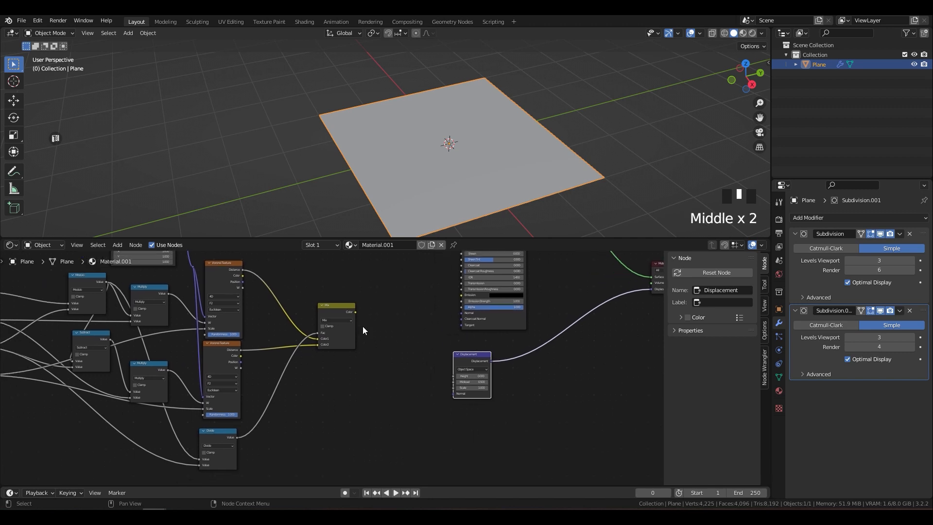
{"action": "left_click_drag", "start_coordinate": [356, 311], "coordinate": [454, 388]}
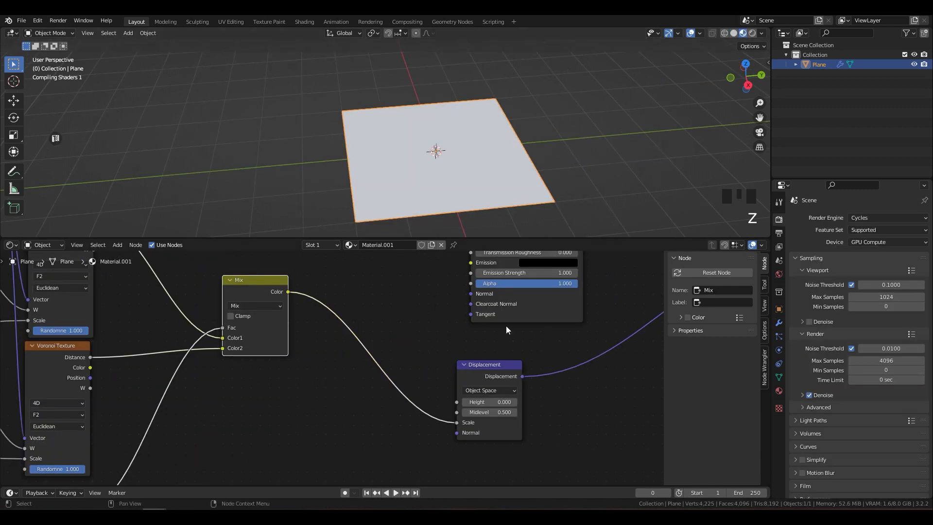
Scrub the timeline around frames 228 and 225 to examine the animated surface of the plane.
{"action": "scroll", "coordinate": [544, 374], "scroll_direction": "down", "scroll_amount": 5}
{"action": "middle_click_drag", "start_coordinate": [389, 155], "coordinate": [453, 139]}
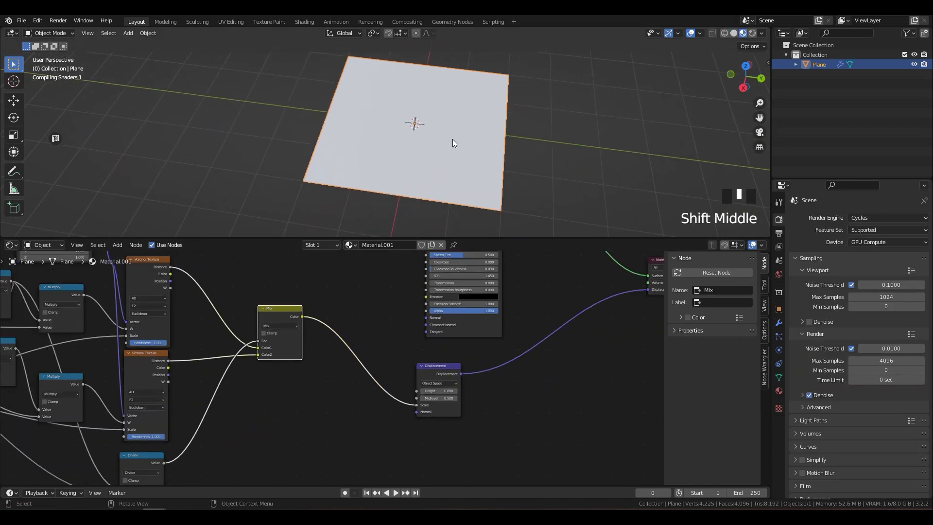
{"action": "left_click_drag", "start_coordinate": [703, 456], "coordinate": [678, 455]}
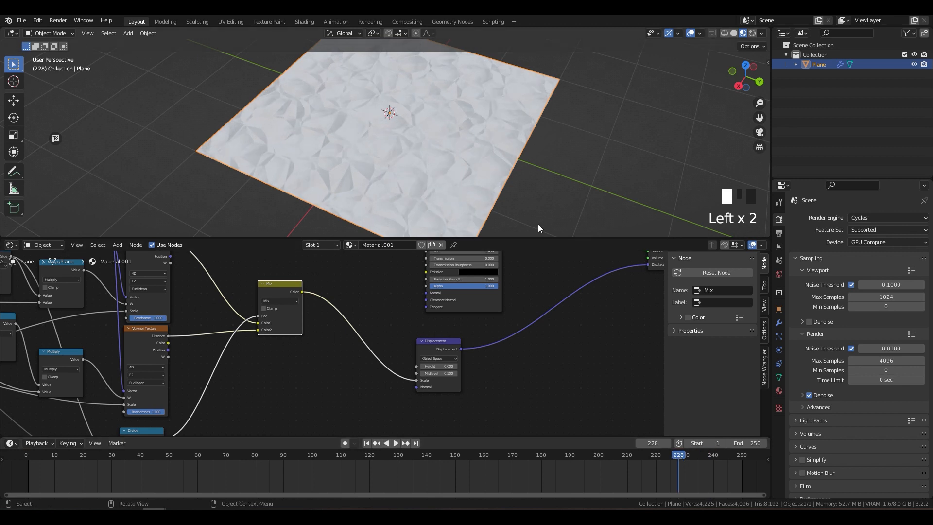
{"action": "middle_click_drag", "start_coordinate": [501, 171], "coordinate": [475, 165]}
{"action": "middle_click_drag", "start_coordinate": [500, 190], "coordinate": [515, 171], "text": "shift"}
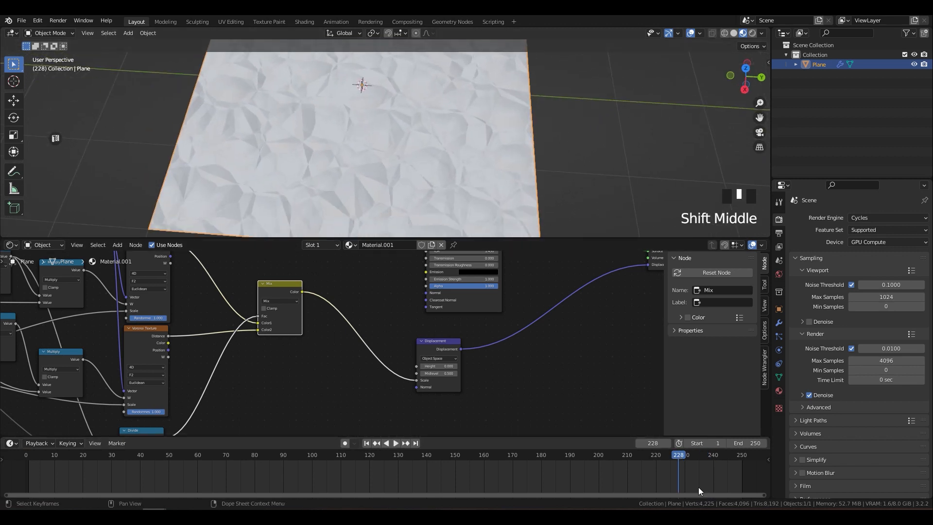
{"action": "left_click_drag", "start_coordinate": [679, 455], "coordinate": [669, 454]}
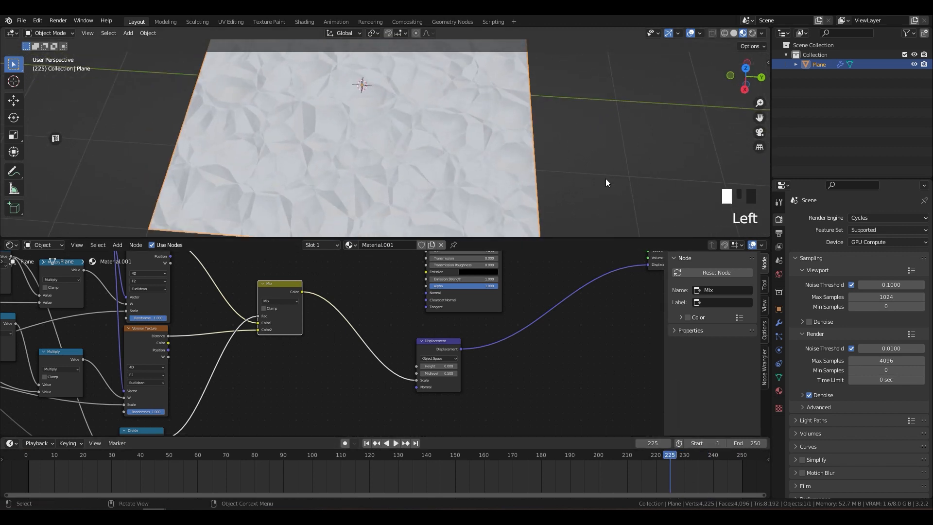
Play the animation across the loop point and stop it to check the plane's looping motion.
{"action": "middle_click_drag", "start_coordinate": [605, 179], "coordinate": [554, 138]}
{"action": "key", "text": "space"}
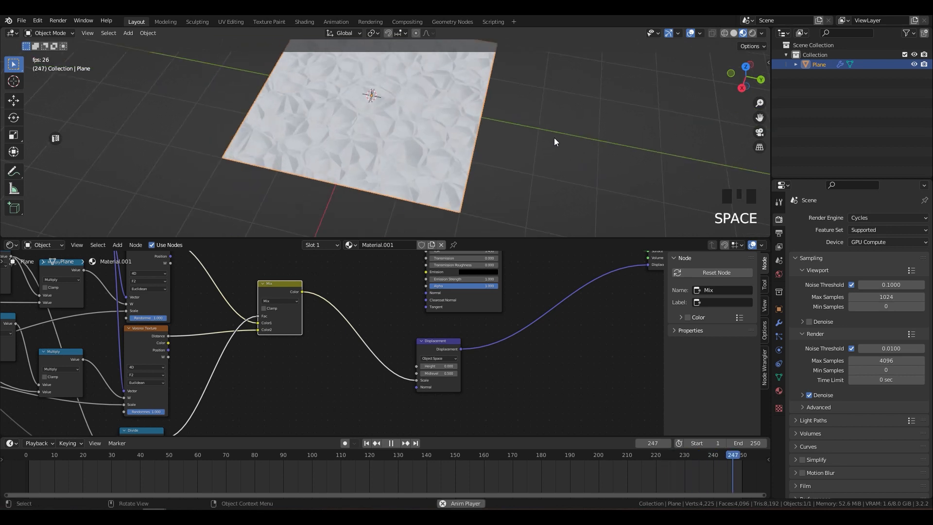
{"action": "key", "text": "space"}
{"action": "middle_click_drag", "start_coordinate": [433, 126], "coordinate": [429, 132]}
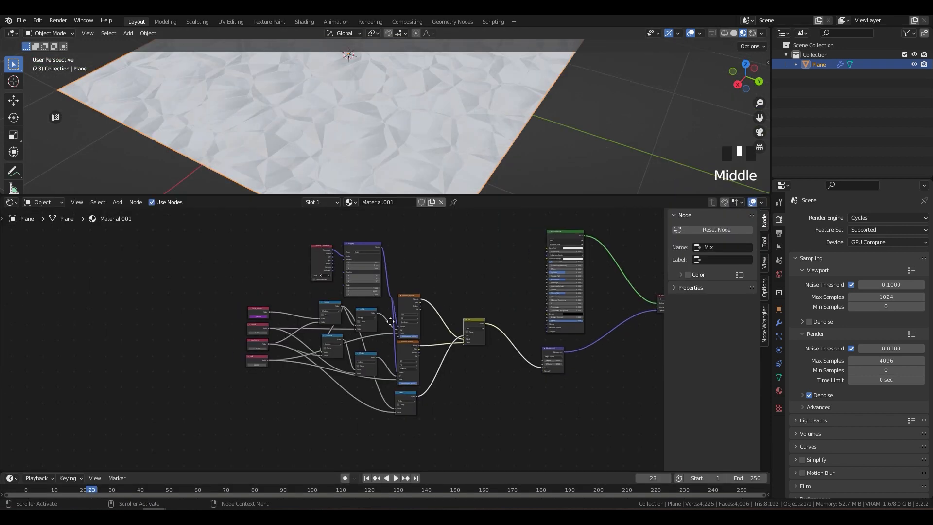
Combine the Voronoi nodes, up to and including the Mix node, into a node group, exit it and move the group node away from the shader.
{"action": "middle_click_drag", "start_coordinate": [390, 321], "coordinate": [407, 326]}
{"action": "left_click_drag", "start_coordinate": [221, 432], "coordinate": [506, 236]}
{"action": "scroll", "coordinate": [506, 236], "scroll_direction": "up", "scroll_amount": 2}
{"action": "right_click", "coordinate": [463, 248]}
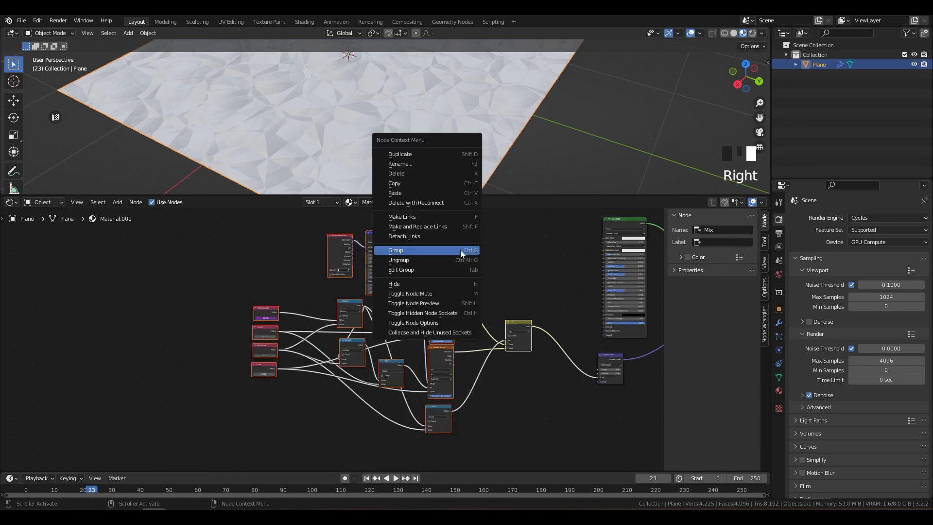
{"action": "left_click", "coordinate": [464, 250]}
{"action": "middle_click_drag", "start_coordinate": [152, 277], "coordinate": [215, 287]}
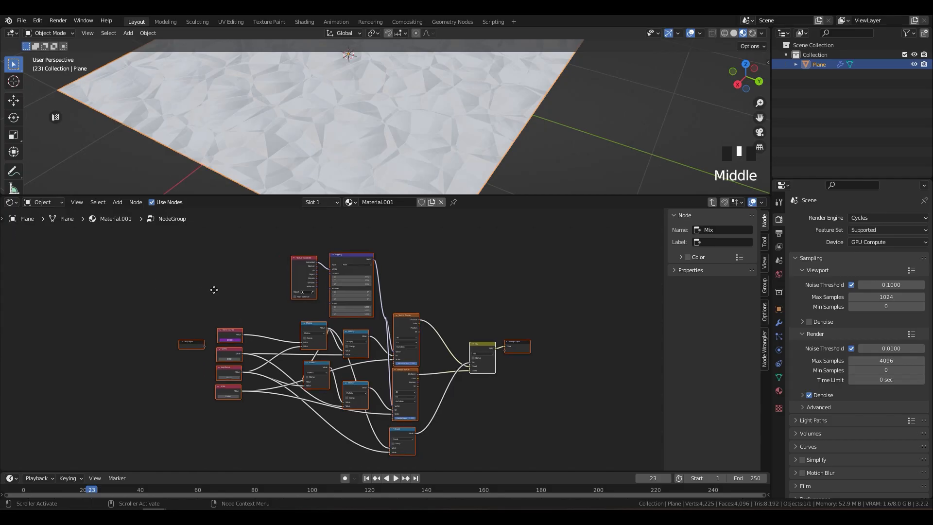
{"action": "key", "text": "Tab"}
{"action": "middle_click_drag", "start_coordinate": [396, 365], "coordinate": [168, 348]}
{"action": "left_click_drag", "start_coordinate": [242, 360], "coordinate": [170, 408]}
{"action": "key", "text": "shift+a"}
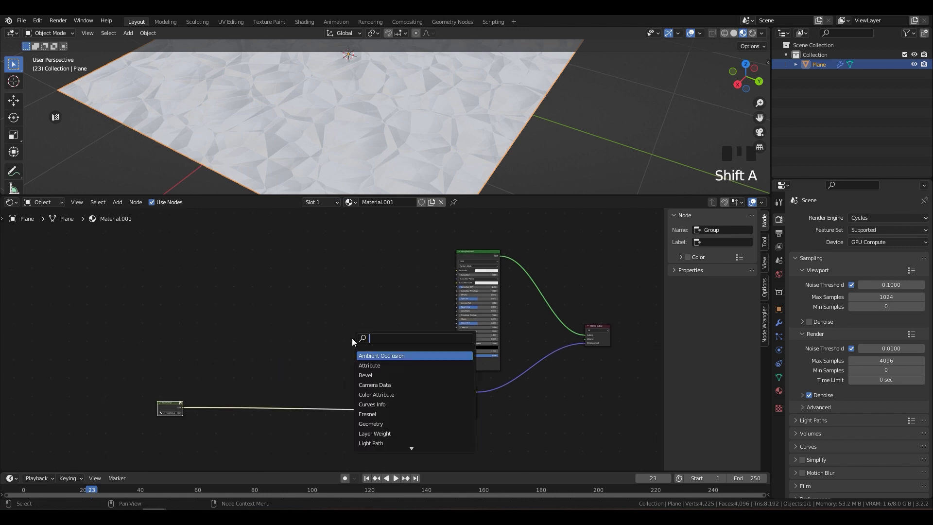
{"action": "type", "text": "wavel"}
{"action": "key", "text": "Return"}
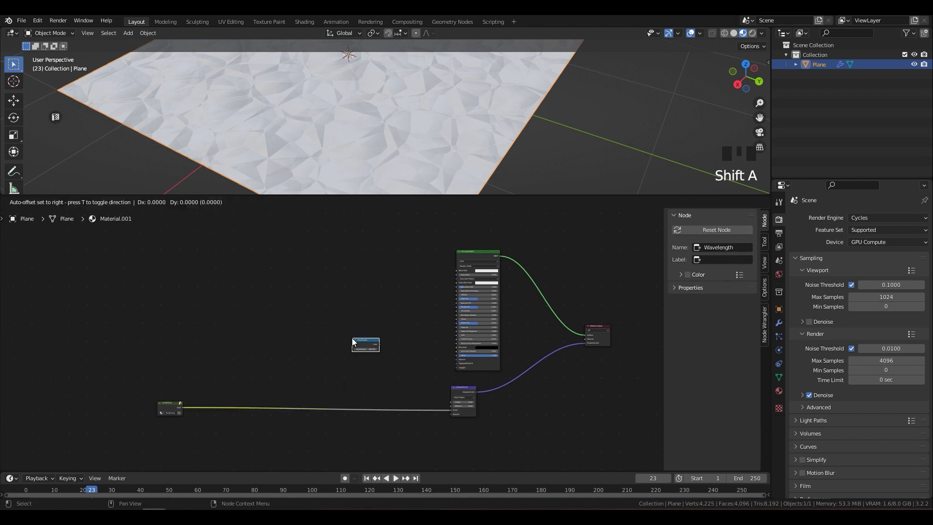
{"action": "key", "text": "Escape"}
Add a Wave Texture node in the space between the node group and the Principled BSDF.
{"action": "key", "text": "shift+a"}
{"action": "type", "text": "wave"}
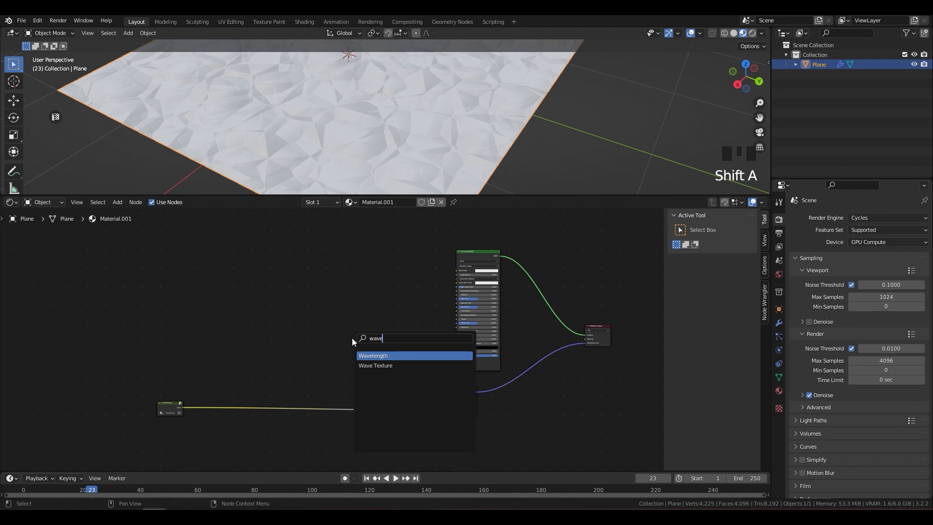
{"action": "key", "text": "Down"}
{"action": "key", "text": "Return"}
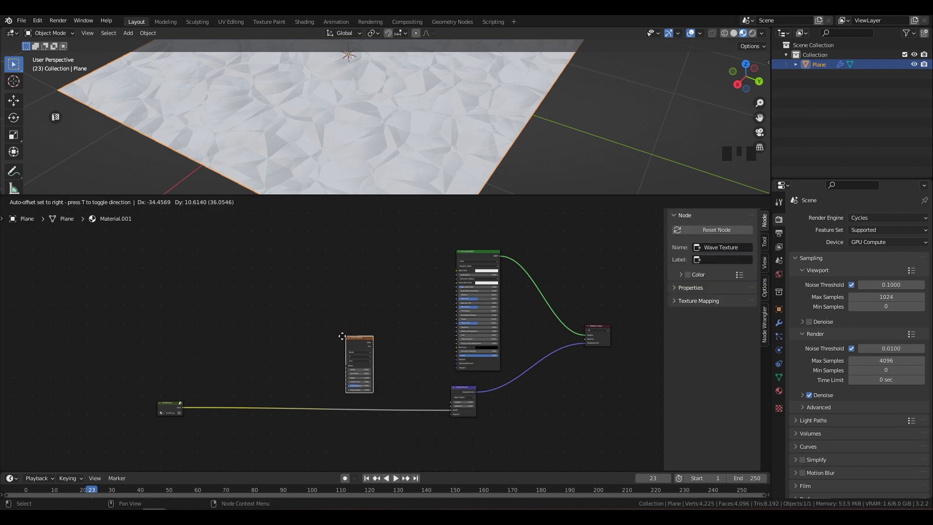
{"action": "left_click", "coordinate": [314, 358]}
Set the Wave Texture's Scale to 0.5 and its Distortion to 13.2.
{"action": "left_click", "coordinate": [368, 365]}
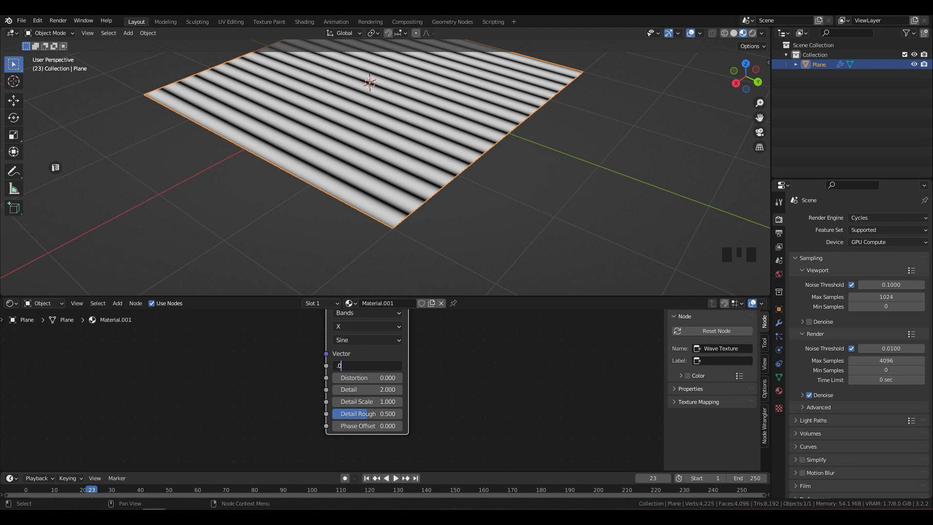
{"action": "key", "text": "Return"}
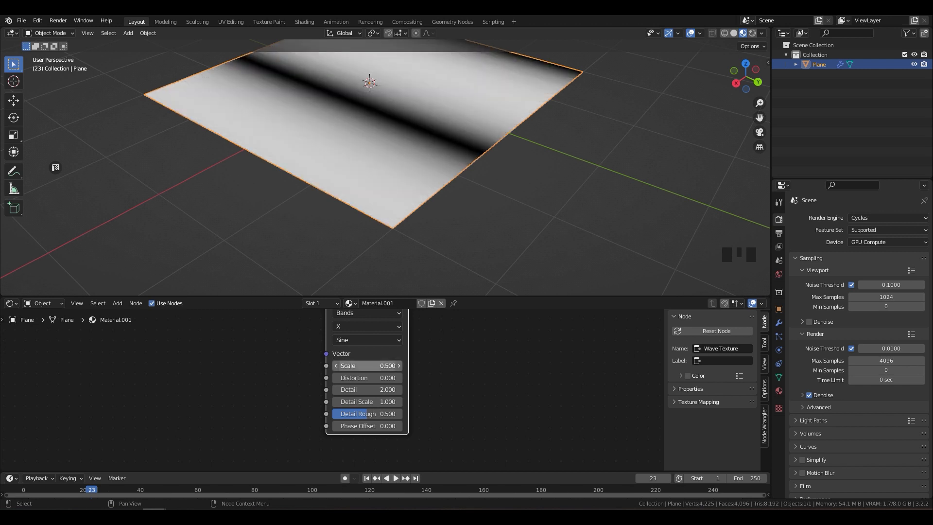
{"action": "left_click", "coordinate": [377, 378]}
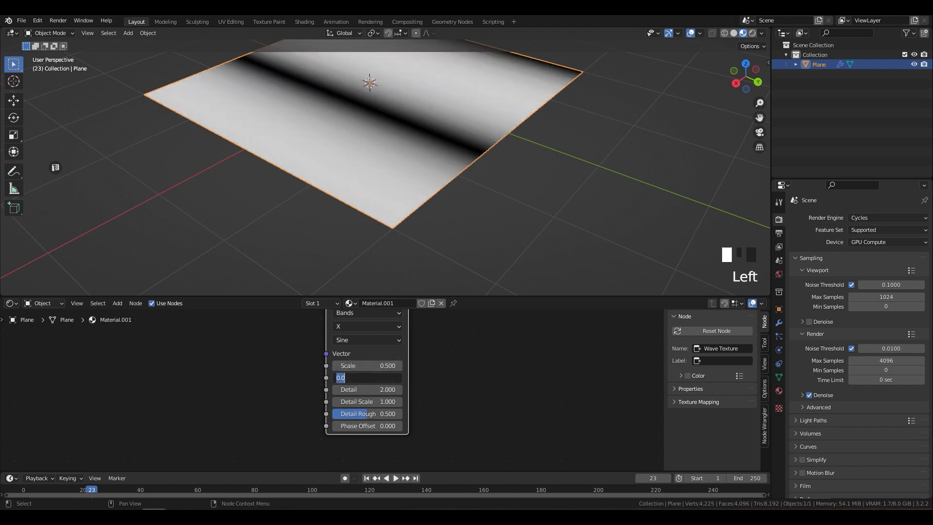
{"action": "left_click_drag", "start_coordinate": [377, 378], "coordinate": [416, 378]}
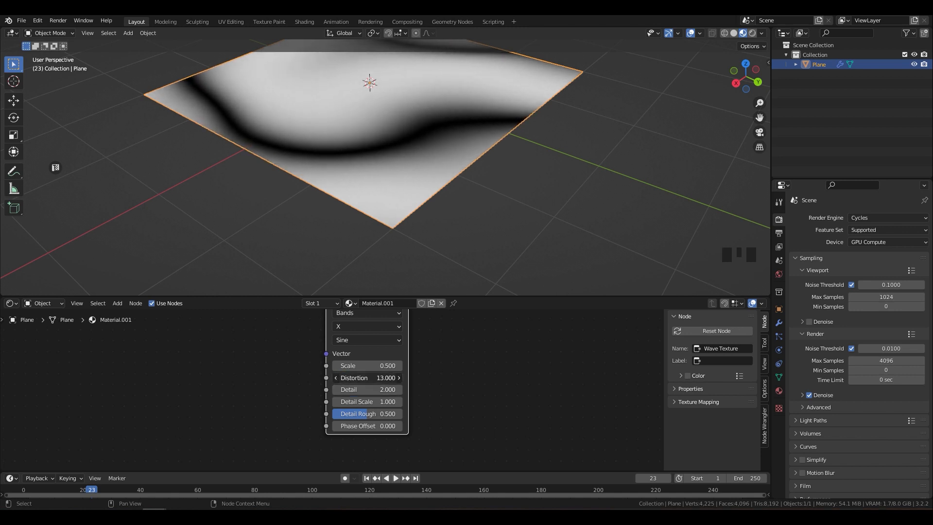
Set the Wave Texture's Detail to 9.6, Detail Scale to 2.2 and Detail Roughness to 0.477.
{"action": "middle_click_drag", "start_coordinate": [365, 191], "coordinate": [389, 194]}
{"action": "middle_click_drag", "start_coordinate": [427, 333], "coordinate": [425, 356], "text": "shift"}
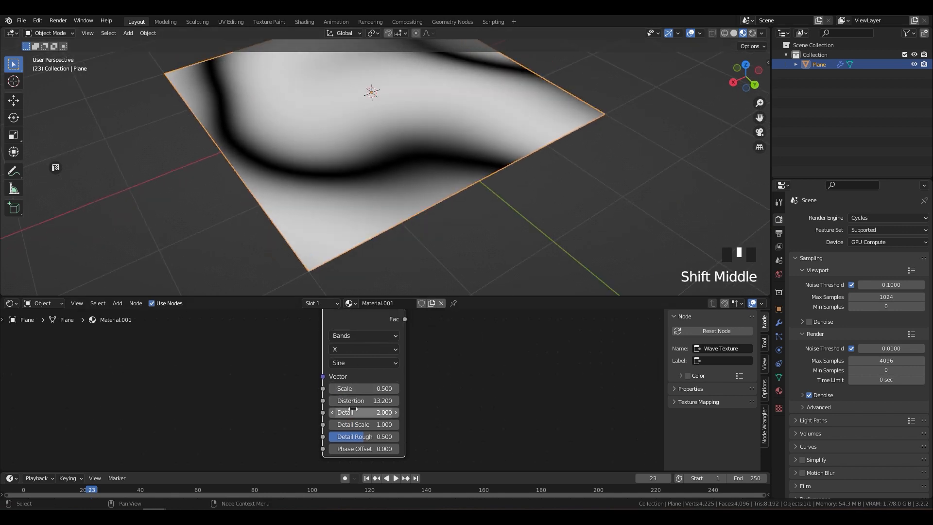
{"action": "left_click_drag", "start_coordinate": [353, 410], "coordinate": [388, 410]}
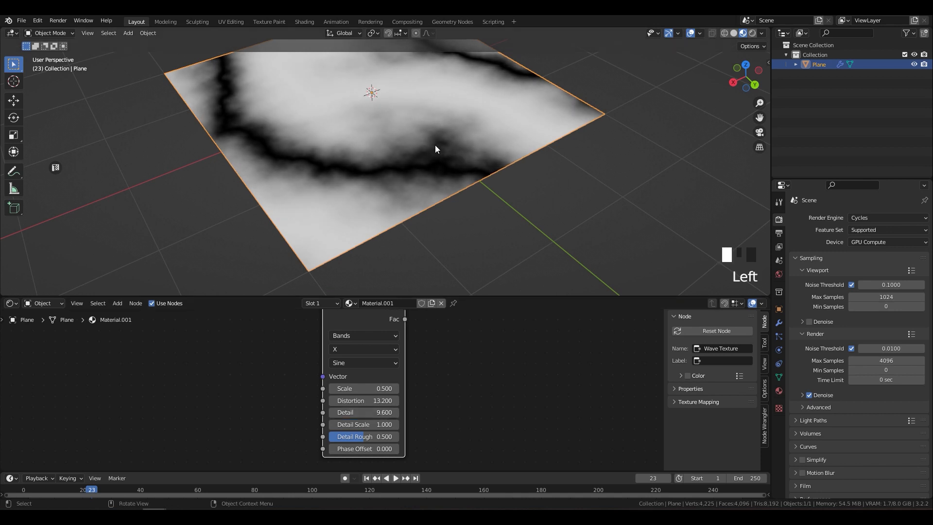
{"action": "middle_click_drag", "start_coordinate": [435, 149], "coordinate": [437, 172], "text": "shift"}
{"action": "mouse_move", "coordinate": [359, 424]}
{"action": "left_mouse_down"}
{"action": "mouse_move", "coordinate": [375, 424]}
{"action": "mouse_move", "coordinate": [361, 424]}
{"action": "mouse_move", "coordinate": [358, 436]}
{"action": "mouse_move", "coordinate": [373, 436]}
{"action": "mouse_move", "coordinate": [356, 436]}
{"action": "left_mouse_up"}
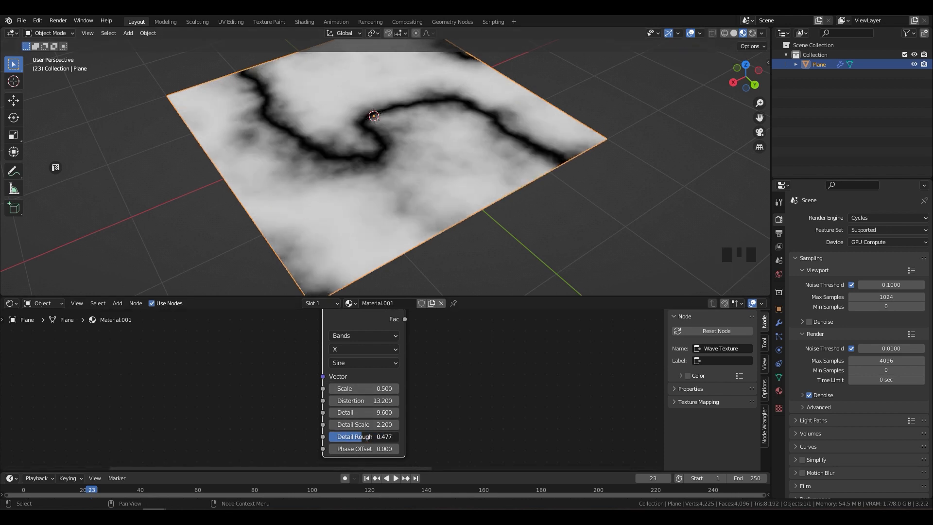
Try varying the Wave Texture's Phase Offset to preview how the pattern moves.
{"action": "scroll", "coordinate": [398, 381], "scroll_direction": "down", "scroll_amount": 3}
{"action": "middle_click_drag", "start_coordinate": [371, 359], "coordinate": [413, 343]}
{"action": "left_click_drag", "start_coordinate": [413, 343], "coordinate": [378, 357]}
{"action": "scroll", "coordinate": [369, 410], "scroll_direction": "up", "scroll_amount": 1}
{"action": "middle_click_drag", "start_coordinate": [369, 410], "coordinate": [341, 394]}
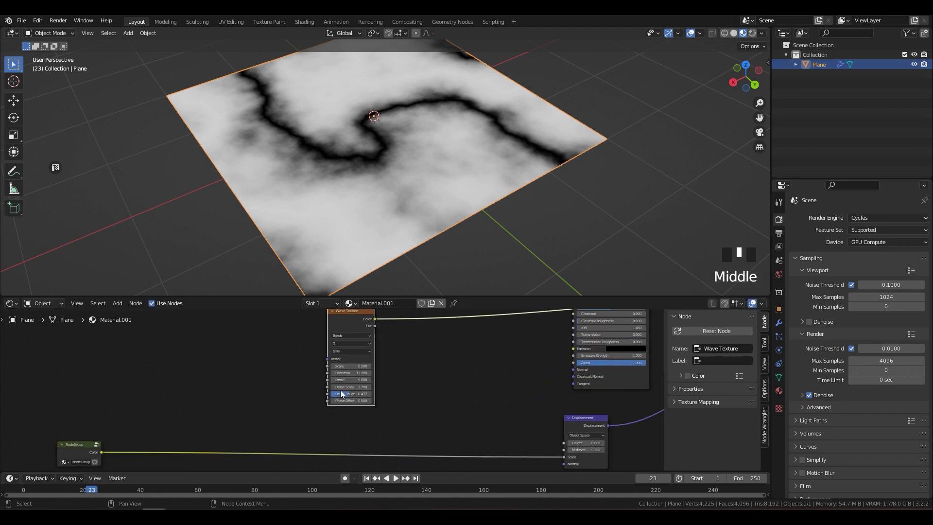
{"action": "scroll", "coordinate": [342, 393], "scroll_direction": "down", "scroll_amount": 4}
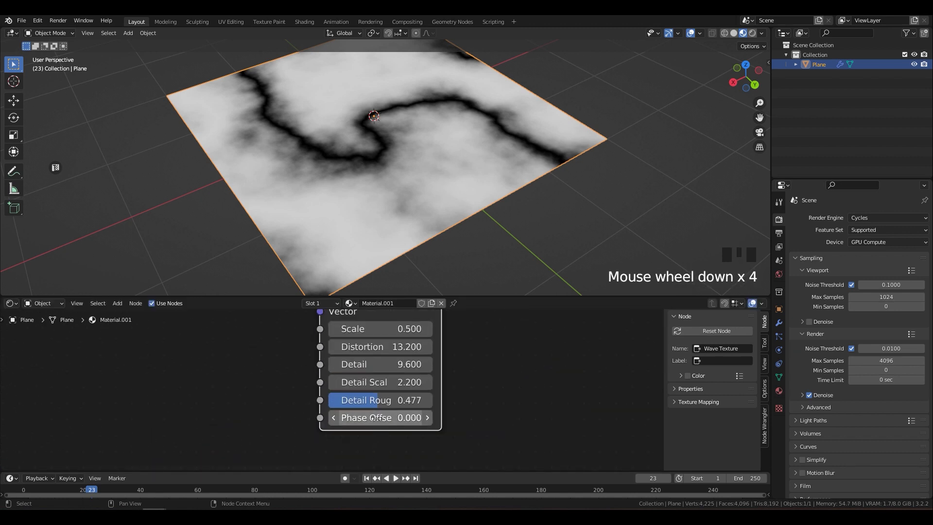
{"action": "left_click_drag", "start_coordinate": [374, 417], "coordinate": [546, 418]}
{"action": "key", "text": "Escape"}
Keyframe the Wave Texture's Phase Offset at 0 on frame 1 and again on frame 250.
{"action": "right_click", "coordinate": [370, 382]}
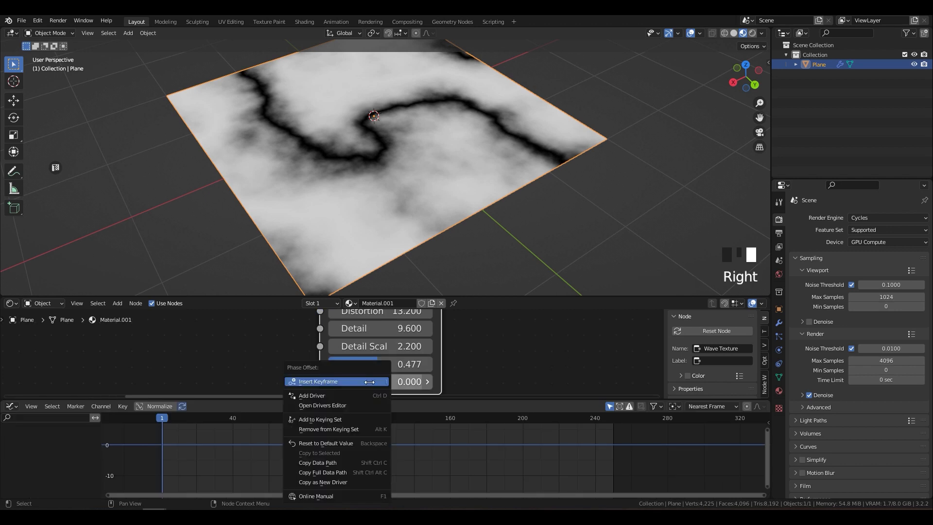
{"action": "left_click", "coordinate": [369, 382]}
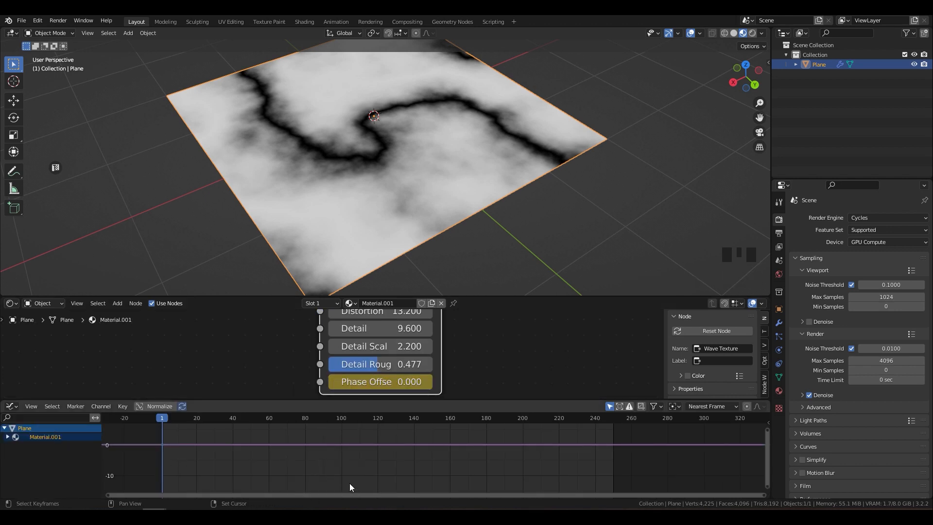
{"action": "key", "text": "shift+Right"}
{"action": "right_click", "coordinate": [378, 382]}
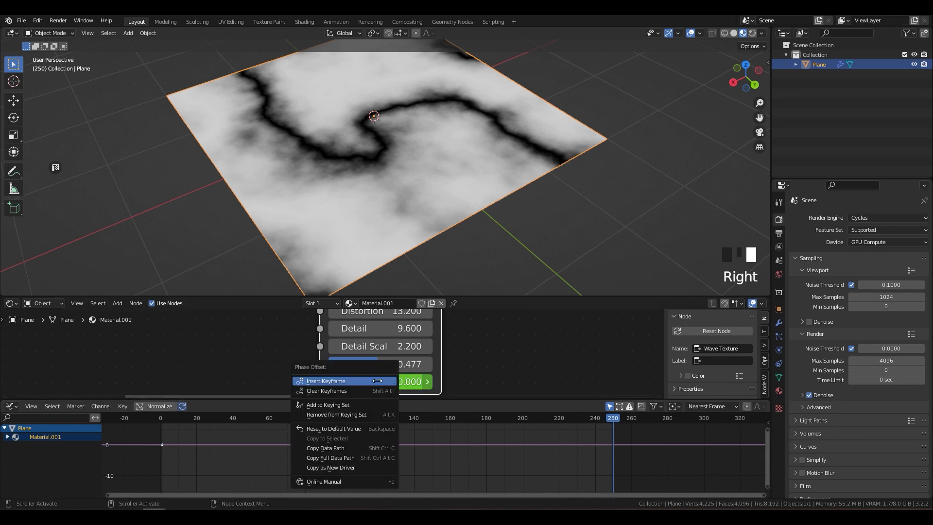
{"action": "left_click", "coordinate": [377, 381]}
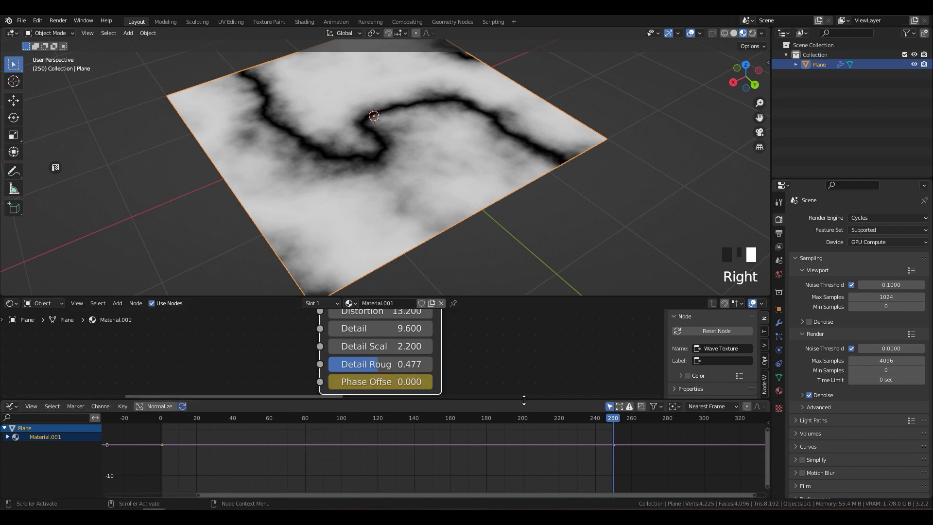
Enlarge the graph editor and give the Phase Offset keyframe at frame 250 a value of 25.12 with Linear interpolation.
{"action": "left_click_drag", "start_coordinate": [523, 399], "coordinate": [523, 318]}
{"action": "key", "text": "n"}
{"action": "left_click", "coordinate": [727, 451], "text": "shift"}
{"action": "left_click_drag", "start_coordinate": [727, 451], "coordinate": [809, 451], "text": "shift"}
{"action": "middle_click_drag", "start_coordinate": [422, 478], "coordinate": [450, 484]}
Return to frame 1, shrink the graph editor and play the animation across frame 250 to check that the wave pattern loops.
{"action": "key", "text": "shift+Left"}
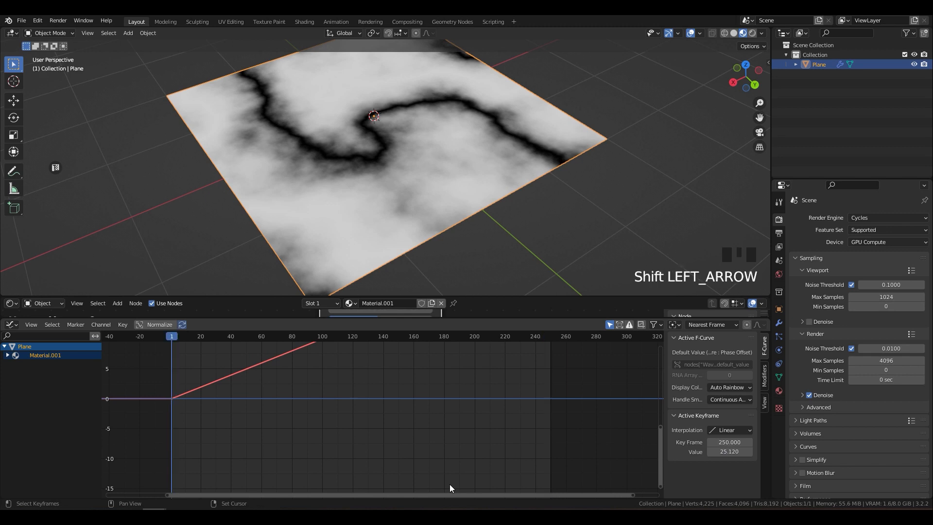
{"action": "key", "text": "shift+Left"}
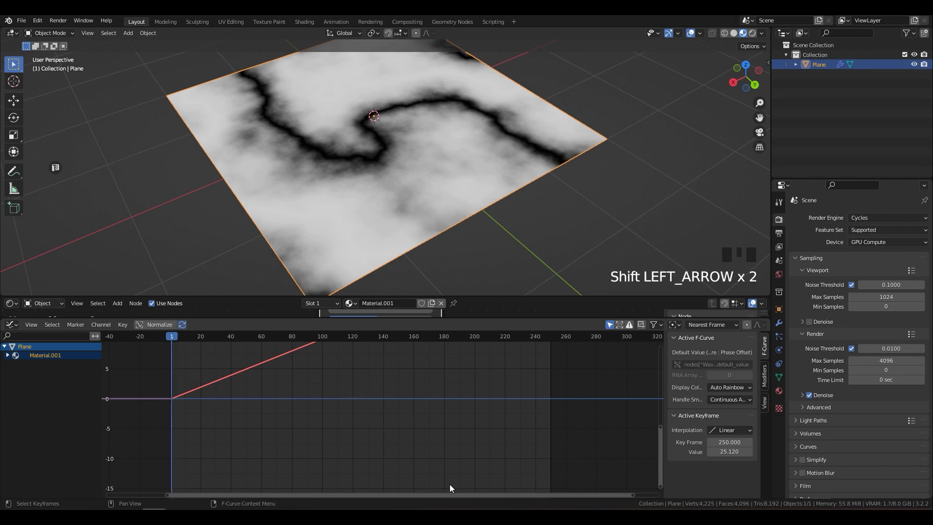
{"action": "left_click_drag", "start_coordinate": [515, 389], "coordinate": [516, 408]}
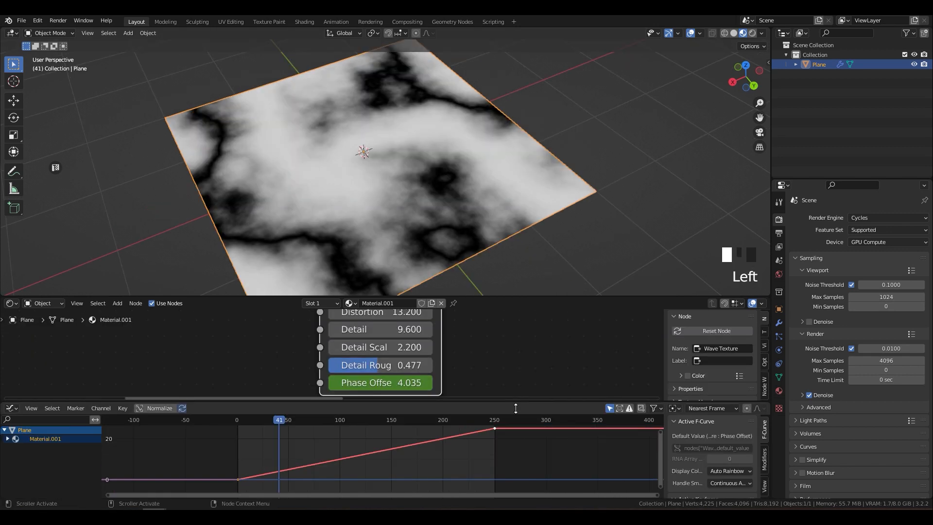
{"action": "left_click", "coordinate": [458, 421]}
{"action": "key", "text": "space"}
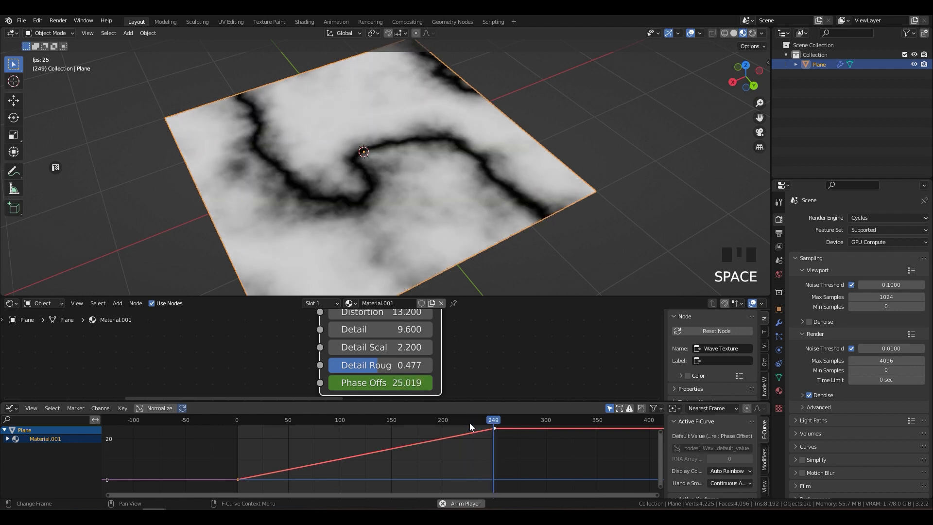
{"action": "key", "text": "space"}
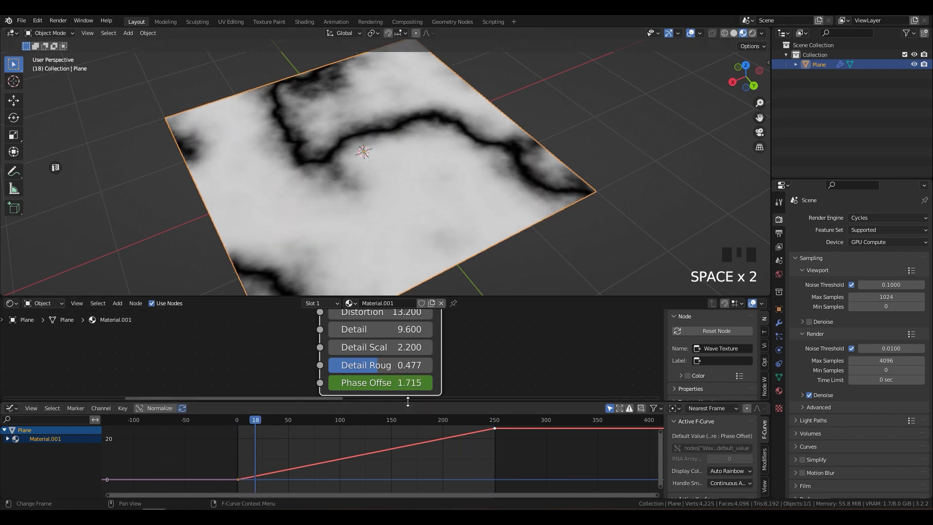
Enlarge the shader editor and place a color Mix node between the Wave Texture and the Displacement node.
{"action": "left_click_drag", "start_coordinate": [408, 402], "coordinate": [408, 487]}
{"action": "scroll", "coordinate": [380, 408], "scroll_direction": "down", "scroll_amount": 2}
{"action": "key", "text": "shift+a"}
{"action": "type", "text": "ma"}
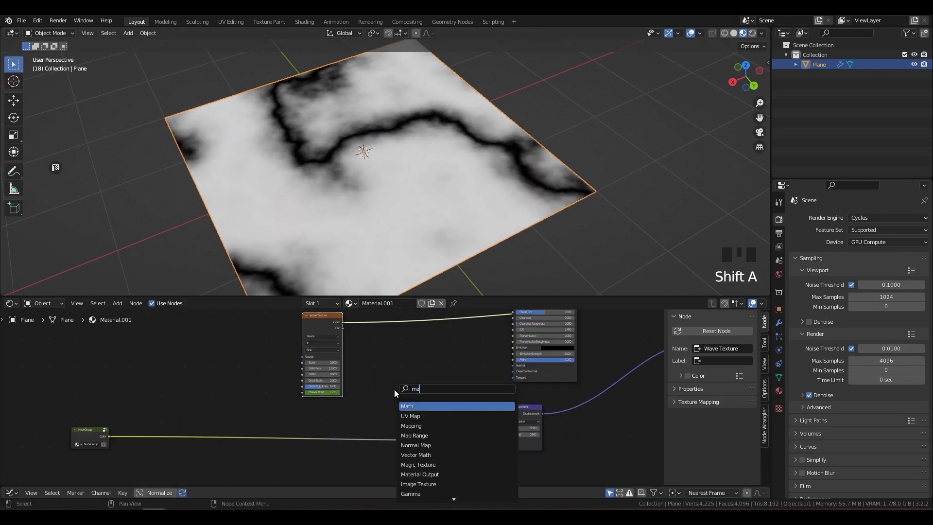
{"action": "key", "text": "BackSpace"}
{"action": "type", "text": "ix"}
{"action": "key", "text": "Return"}
{"action": "left_click", "coordinate": [381, 371]}
Connect the Wave Texture's Color to the Mix node's Color2 and the node group's Color to Color1.
{"action": "middle_click_drag", "start_coordinate": [341, 324], "coordinate": [377, 366]}
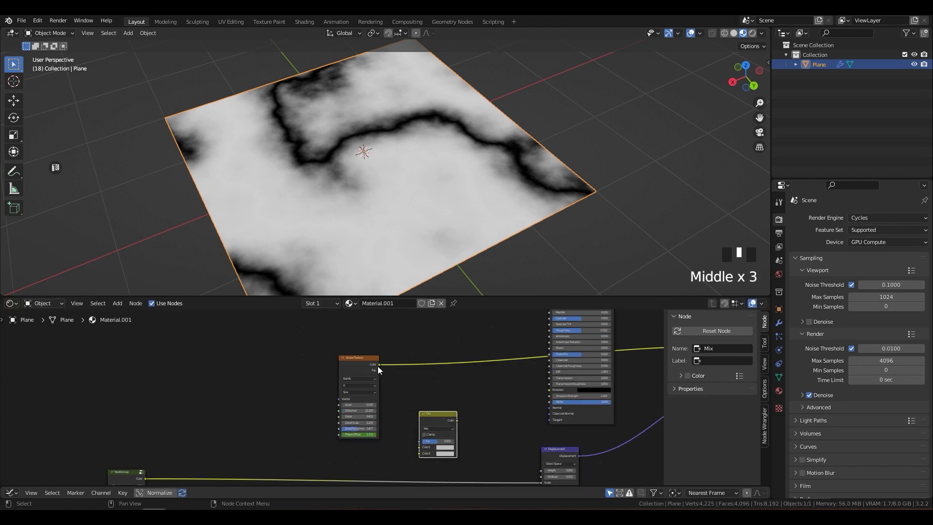
{"action": "left_click_drag", "start_coordinate": [378, 366], "coordinate": [426, 436]}
{"action": "left_click_drag", "start_coordinate": [416, 437], "coordinate": [417, 437]}
{"action": "left_click_drag", "start_coordinate": [53, 439], "coordinate": [404, 401]}
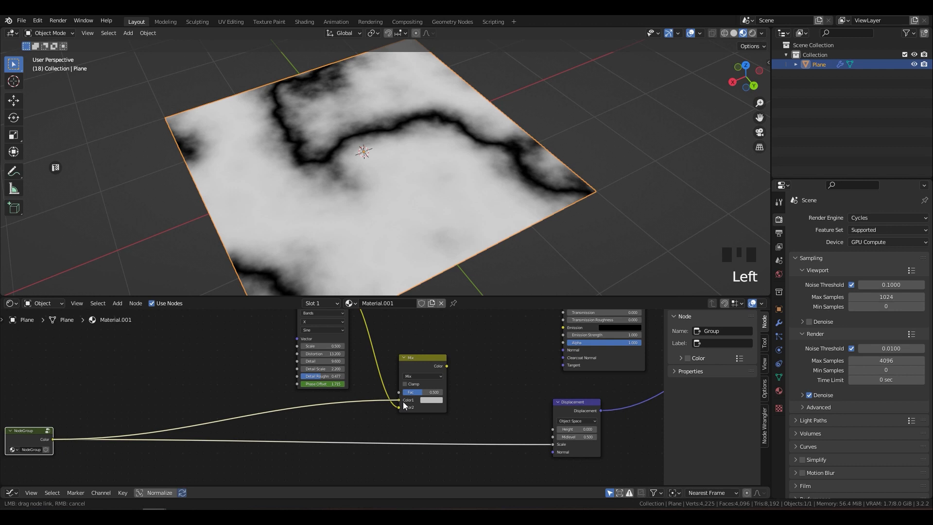
Change the Mix node's blend mode to Multiply and connect its Color output to the Displacement node's Scale.
{"action": "scroll", "coordinate": [328, 423], "scroll_direction": "up", "scroll_amount": 8}
{"action": "middle_click_drag", "start_coordinate": [327, 379], "coordinate": [325, 398]}
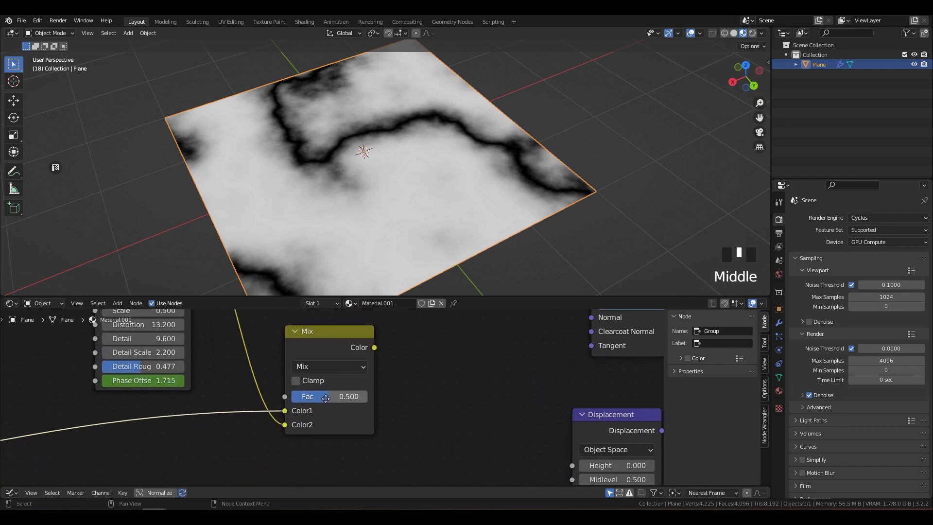
{"action": "left_click", "coordinate": [321, 369]}
{"action": "left_click", "coordinate": [318, 319]}
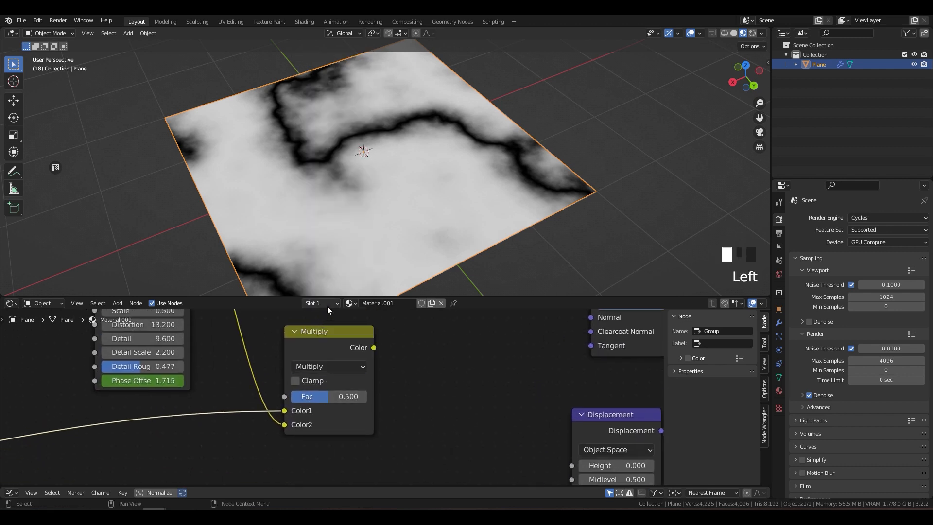
{"action": "scroll", "coordinate": [335, 363], "scroll_direction": "down", "scroll_amount": 2}
{"action": "middle_click_drag", "start_coordinate": [334, 363], "coordinate": [335, 378]}
{"action": "left_click", "coordinate": [340, 349]}
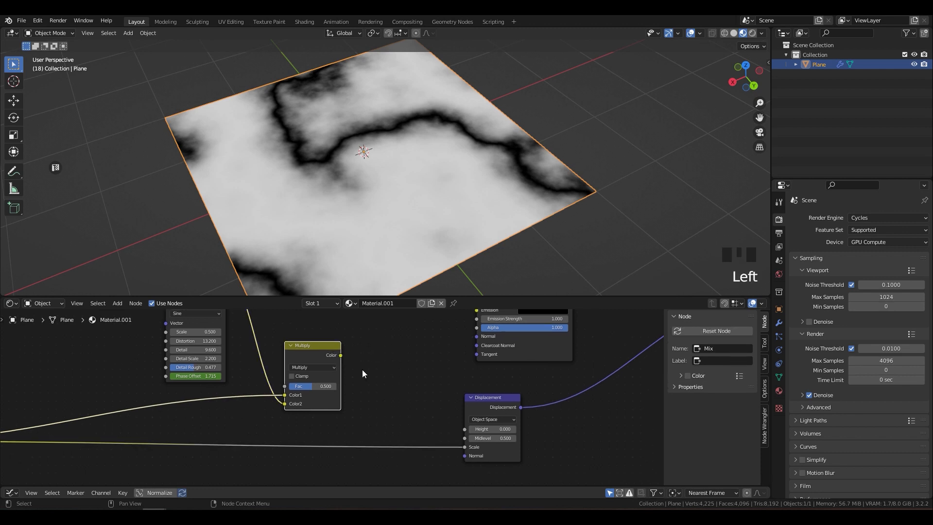
{"action": "left_click_drag", "start_coordinate": [340, 355], "coordinate": [469, 444]}
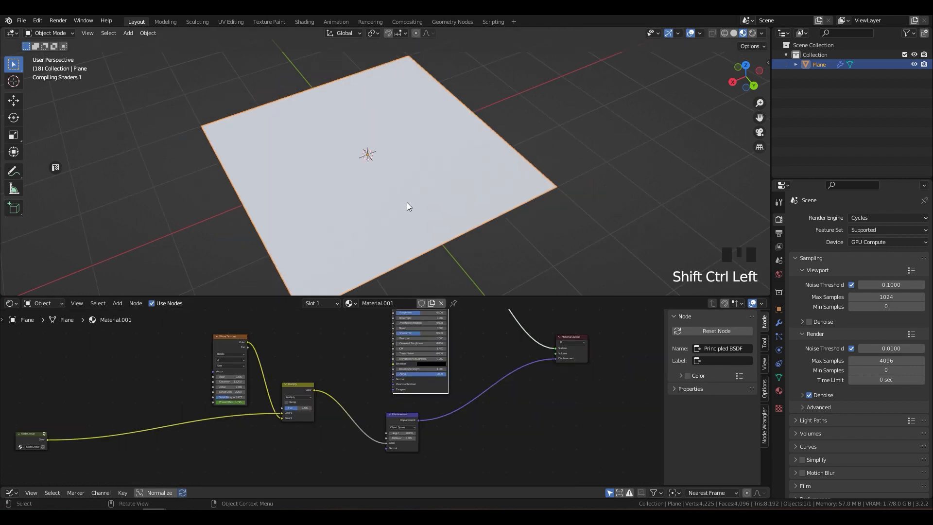
Examine the plane's displaced surface up close and play the animation.
{"action": "middle_click_drag", "start_coordinate": [408, 203], "coordinate": [381, 190], "text": "shift"}
{"action": "scroll", "coordinate": [383, 196], "scroll_direction": "up", "scroll_amount": 3}
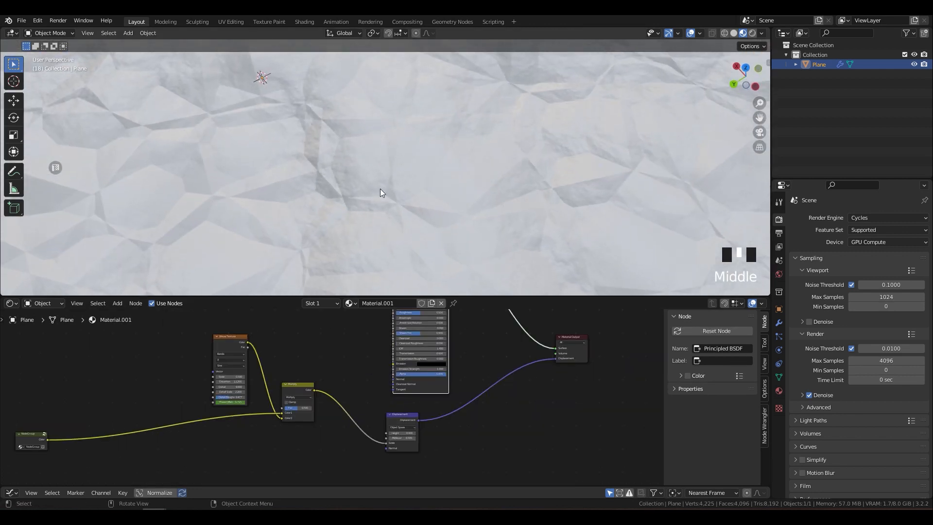
{"action": "key", "text": "space"}
Insert a ColorRamp node between the node group's Color output and the Multiply node's Color1 input.
{"action": "key", "text": "shift+a"}
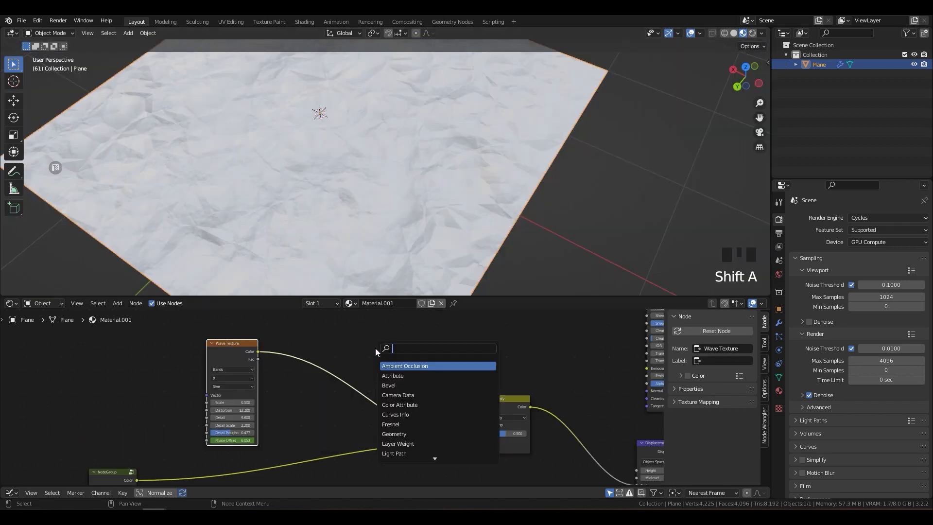
{"action": "type", "text": "ram"}
{"action": "key", "text": "Return"}
{"action": "left_click", "coordinate": [346, 418]}
Move the ColorRamp's black stop to position 0.486 and inspect the sharper surface relief up close.
{"action": "scroll", "coordinate": [346, 418], "scroll_direction": "up", "scroll_amount": 4}
{"action": "middle_click_drag", "start_coordinate": [345, 417], "coordinate": [326, 353]}
{"action": "left_click_drag", "start_coordinate": [260, 423], "coordinate": [286, 424]}
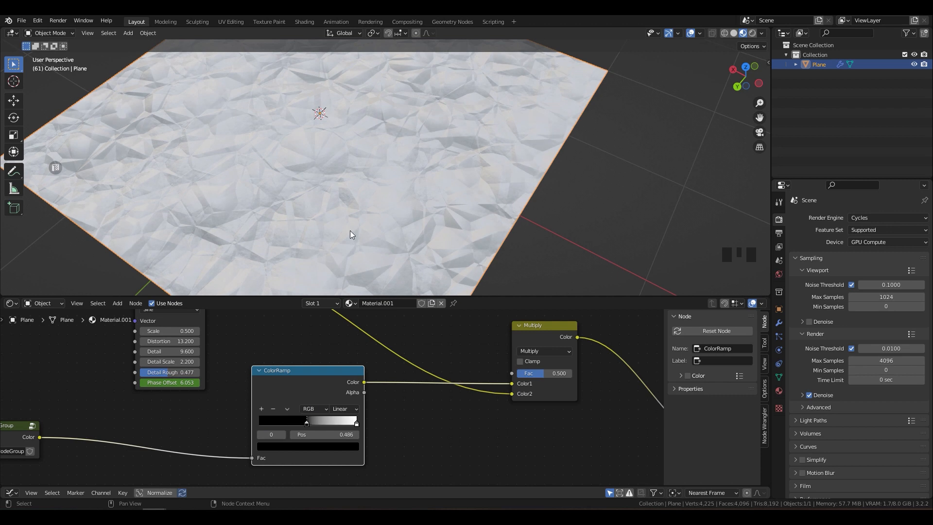
{"action": "middle_click_drag", "start_coordinate": [351, 232], "coordinate": [371, 203]}
{"action": "scroll", "coordinate": [371, 176], "scroll_direction": "up", "scroll_amount": 4}
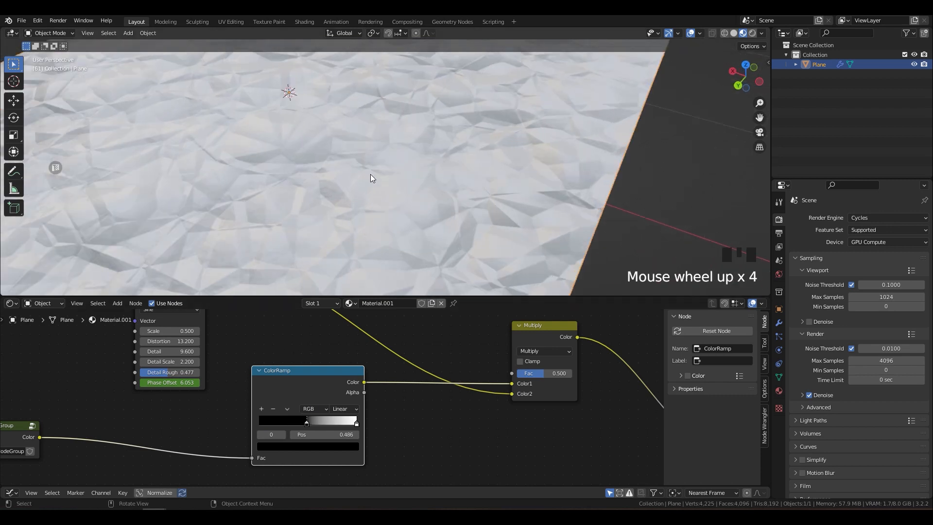
Move the ColorRamp's black stop to position 0.200.
{"action": "scroll", "coordinate": [382, 161], "scroll_direction": "down", "scroll_amount": 1}
{"action": "middle_click_drag", "start_coordinate": [382, 160], "coordinate": [423, 156], "text": "shift"}
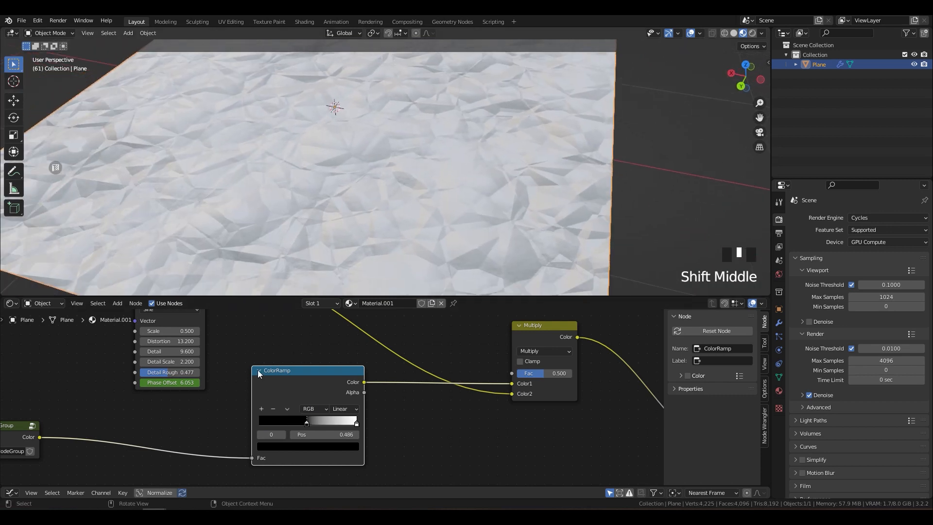
{"action": "left_click", "coordinate": [307, 428]}
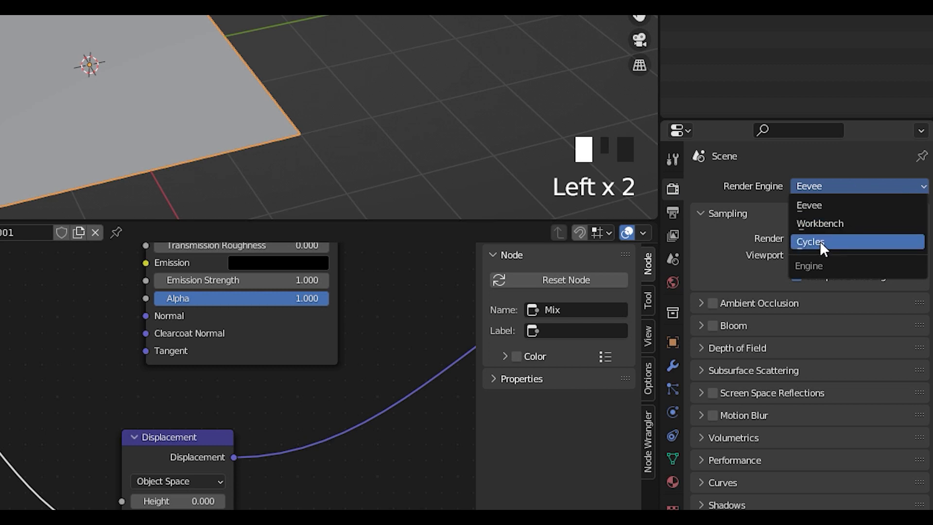
Set the render engine to Cycles with GPU Compute as the device and switch the viewport to Material Preview shading.
{"action": "left_click", "coordinate": [820, 241]}
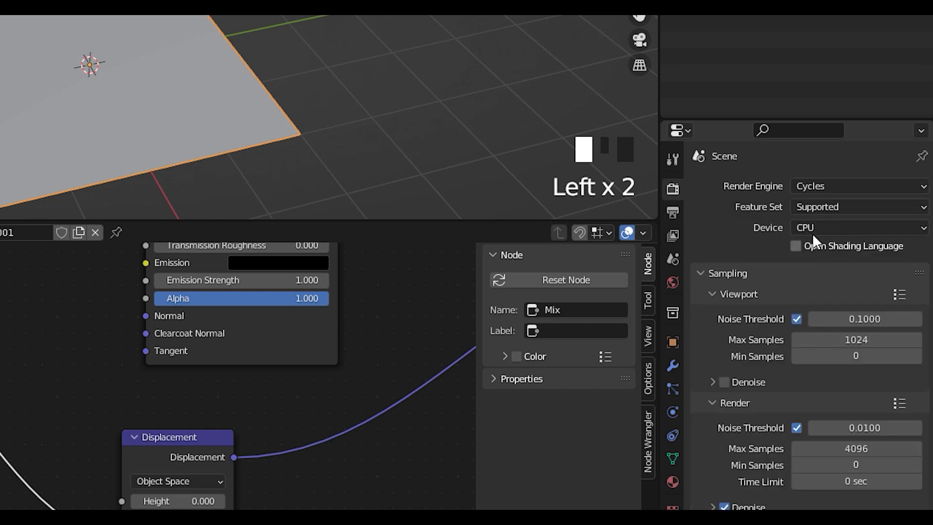
{"action": "left_click", "coordinate": [813, 234]}
{"action": "left_click", "coordinate": [826, 260]}
{"action": "middle_click_drag", "start_coordinate": [531, 187], "coordinate": [338, 108]}
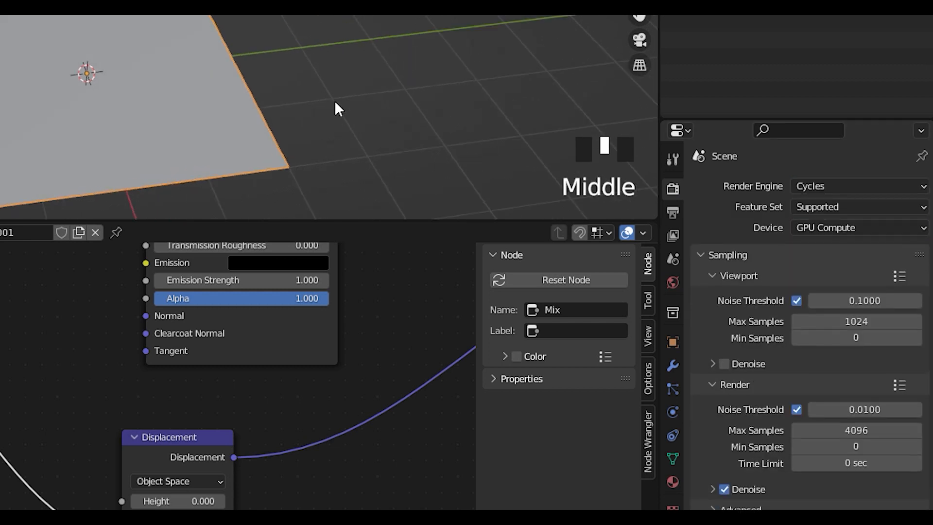
{"action": "key", "text": "z"}
{"action": "left_click", "coordinate": [333, 173]}
Add a point light and raise it about 1.13 m along Z above the plane.
{"action": "key", "text": "shift+a"}
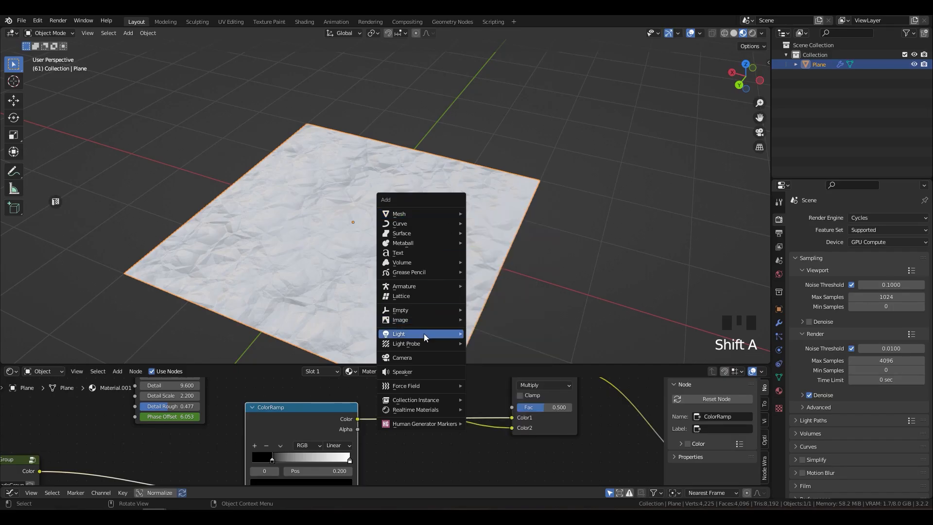
{"action": "mouse_move", "coordinate": [423, 333]}
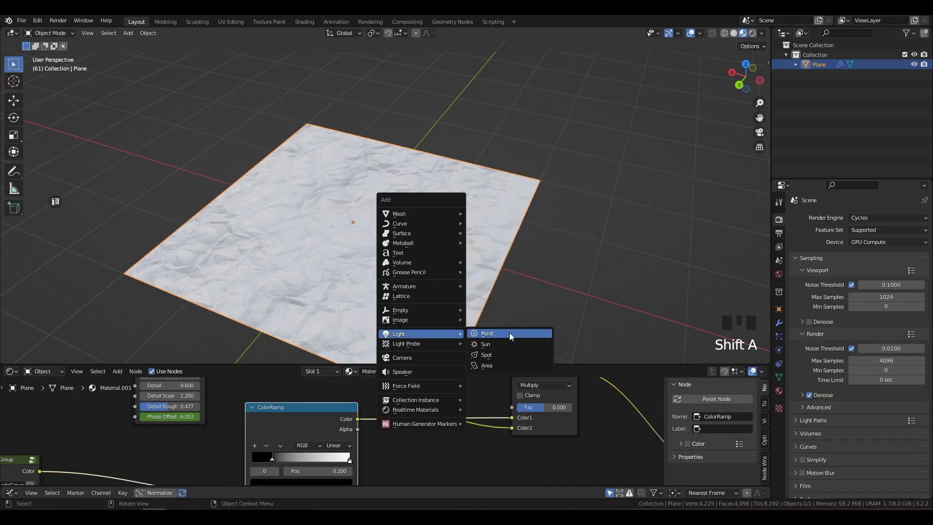
{"action": "left_click", "coordinate": [509, 333]}
{"action": "middle_click_drag", "start_coordinate": [509, 332], "coordinate": [425, 213]}
{"action": "key", "text": "shift+space"}
{"action": "left_click_drag", "start_coordinate": [451, 196], "coordinate": [452, 112]}
{"action": "middle_click_drag", "start_coordinate": [458, 173], "coordinate": [436, 188]}
Switch the 3D viewport to Rendered shading.
{"action": "key", "text": "z"}
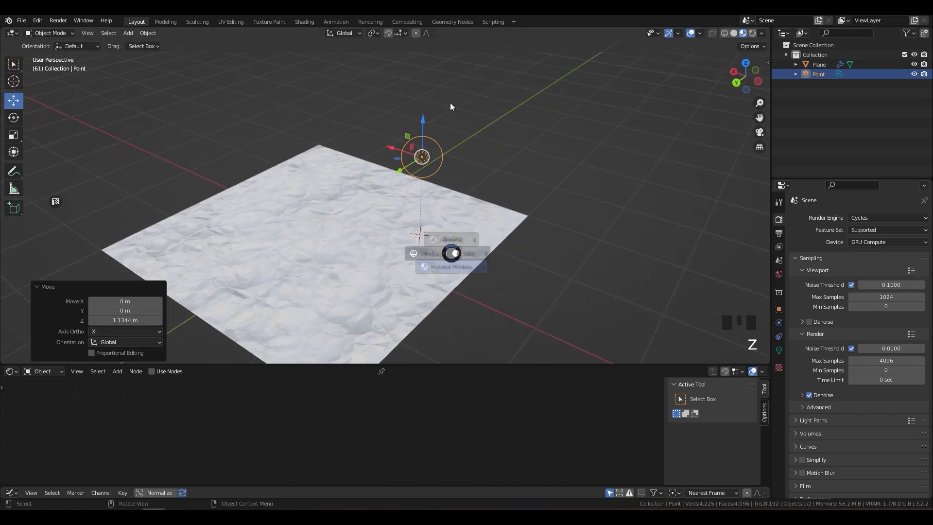
{"action": "left_click", "coordinate": [450, 103]}
{"action": "mouse_move", "coordinate": [425, 253]}
{"action": "middle_mouse_down"}
{"action": "mouse_move", "coordinate": [415, 281]}
{"action": "mouse_move", "coordinate": [408, 243]}
{"action": "mouse_move", "coordinate": [399, 249]}
{"action": "mouse_move", "coordinate": [410, 244]}
{"action": "middle_mouse_up"}
{"action": "scroll", "coordinate": [399, 224], "scroll_direction": "up", "scroll_amount": 2}
Set the displacement method of the plane's material to Displacement and Bump and inspect the relief up close.
{"action": "left_click", "coordinate": [382, 206]}
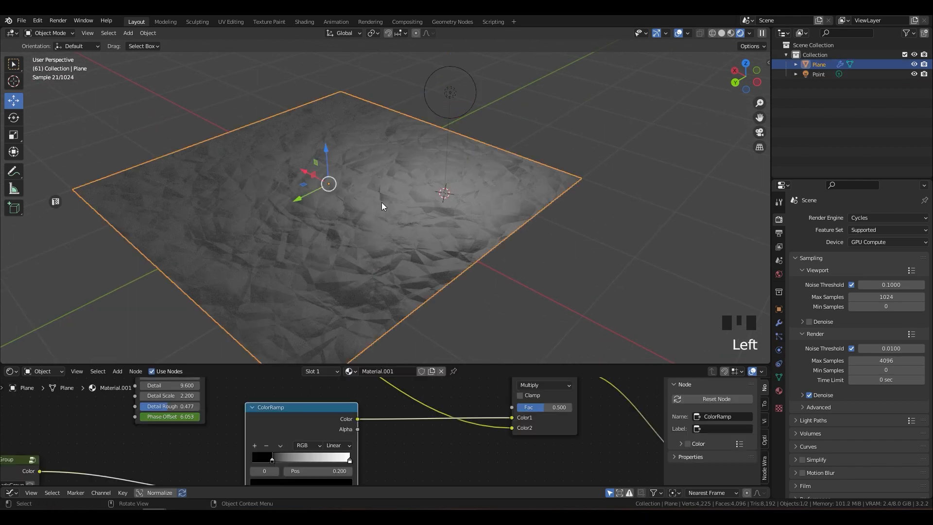
{"action": "left_click", "coordinate": [778, 391]}
{"action": "middle_click_drag", "start_coordinate": [800, 396], "coordinate": [817, 271]}
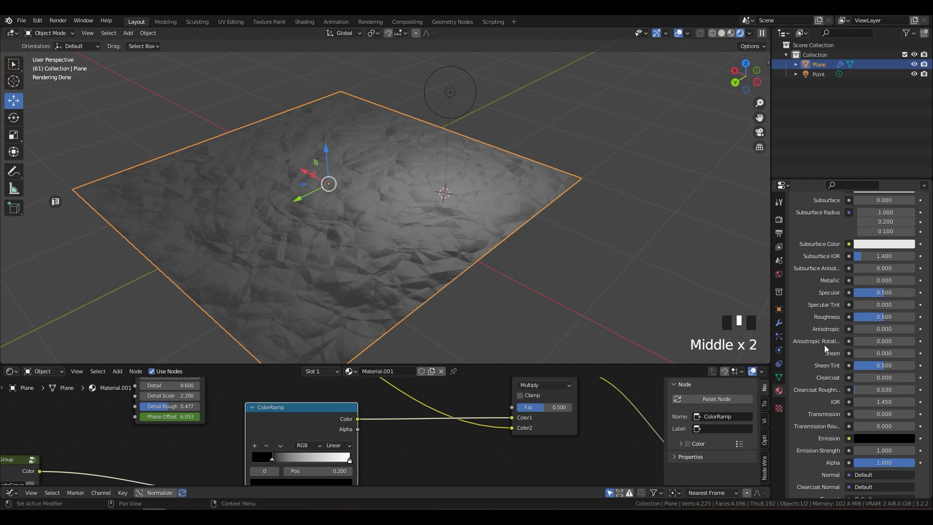
{"action": "middle_click_drag", "start_coordinate": [825, 348], "coordinate": [826, 176]}
{"action": "left_click", "coordinate": [810, 453]}
{"action": "middle_click_drag", "start_coordinate": [810, 453], "coordinate": [815, 383]}
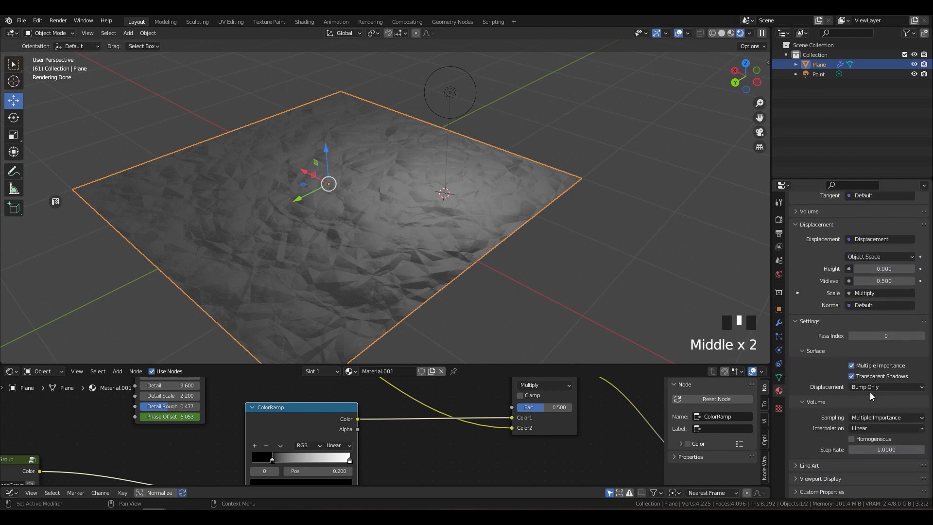
{"action": "left_click", "coordinate": [882, 386]}
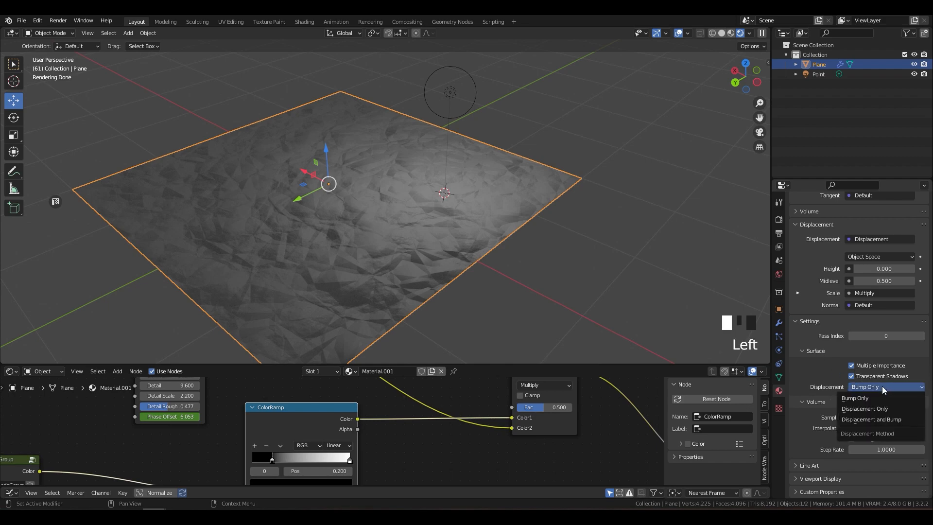
{"action": "left_click", "coordinate": [865, 412]}
{"action": "middle_click_drag", "start_coordinate": [462, 341], "coordinate": [462, 270], "text": "shift"}
{"action": "scroll", "coordinate": [457, 262], "scroll_direction": "up", "scroll_amount": 5}
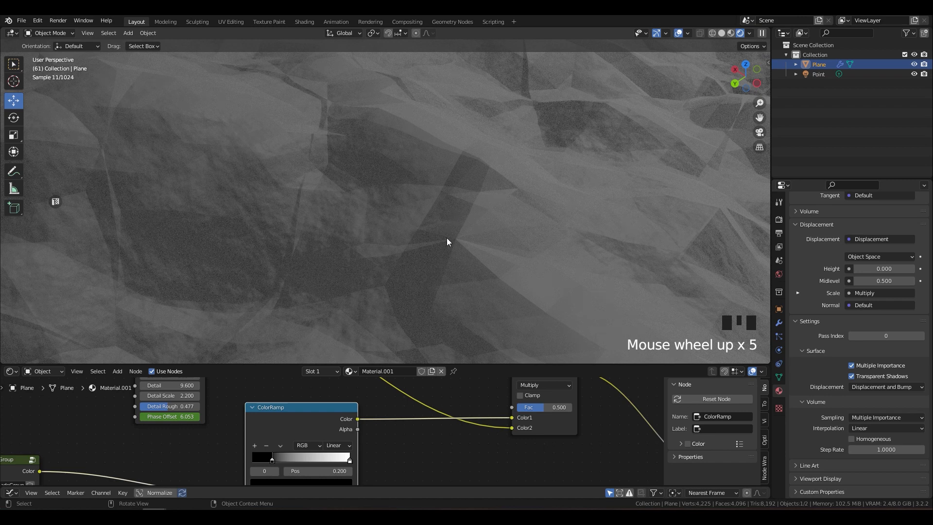
Lower the point light by about 0.33 m along Z and set its power to 50 W.
{"action": "right_click", "coordinate": [467, 187]}
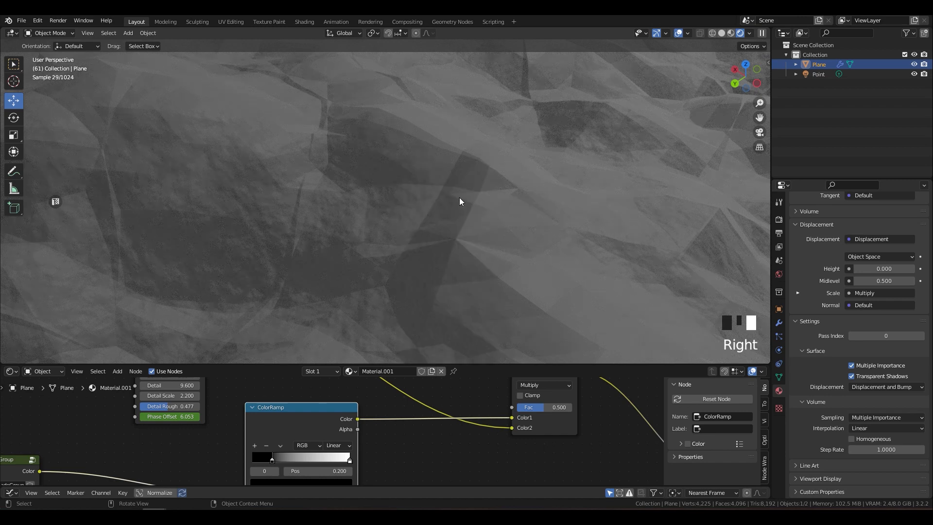
{"action": "right_click", "coordinate": [421, 194]}
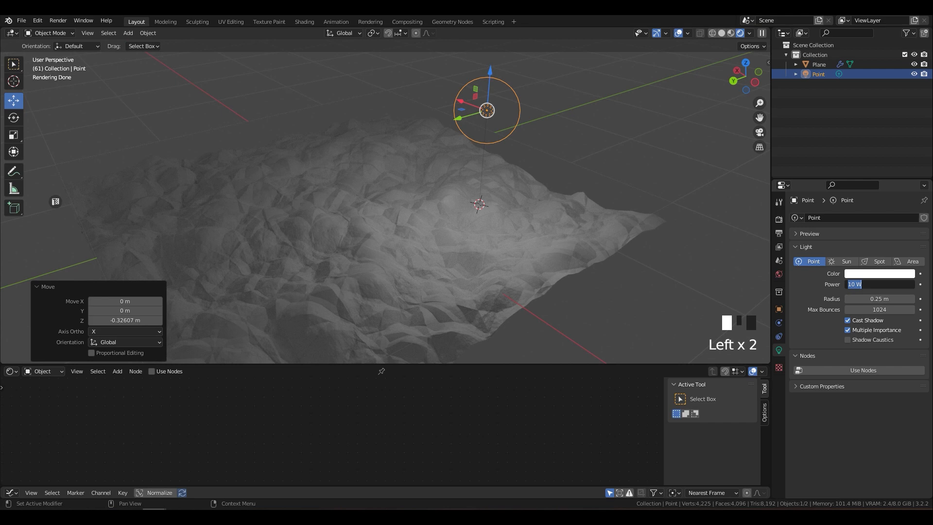
{"action": "key", "text": "Return"}
Duplicate the point light and move the copy about 1.70 m in X and 2.00 m in Y, across the plane.
{"action": "key", "text": "shift+d"}
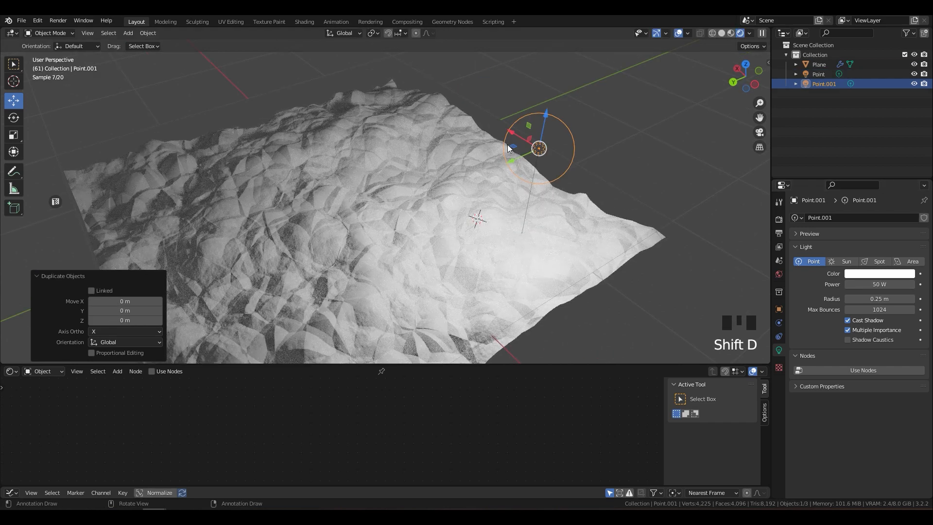
{"action": "left_click", "coordinate": [167, 168]}
{"action": "left_click_drag", "start_coordinate": [167, 168], "coordinate": [146, 130]}
{"action": "middle_click_drag", "start_coordinate": [229, 152], "coordinate": [209, 140]}
{"action": "middle_click_drag", "start_coordinate": [209, 140], "coordinate": [226, 167], "text": "shift"}
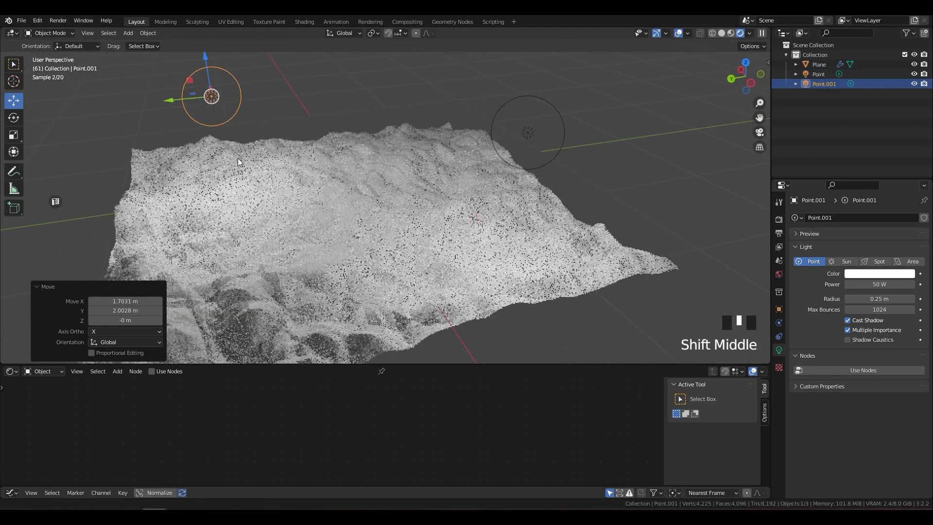
Set the duplicated light's power to 75 W and its radius to 1 m.
{"action": "double_click", "coordinate": [880, 284]}
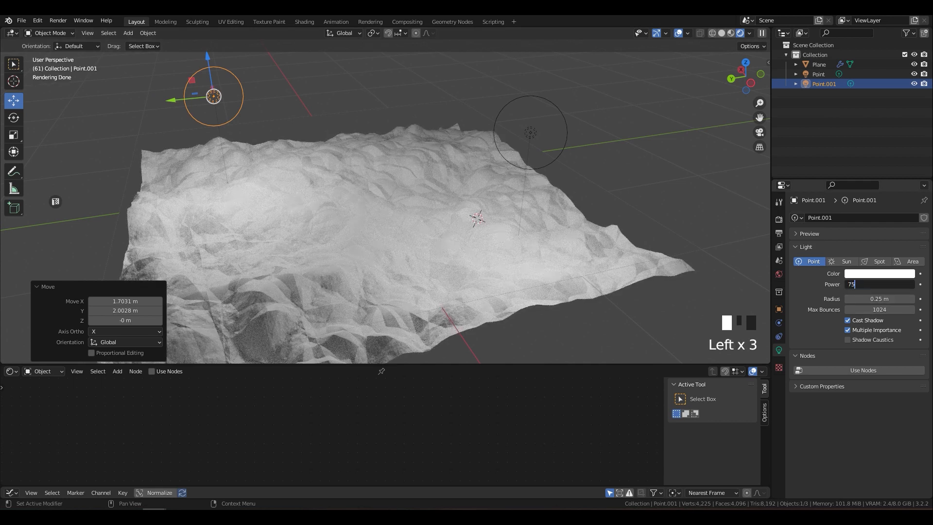
{"action": "type", "text": "75"}
{"action": "key", "text": "Tab"}
{"action": "key", "text": "Return"}
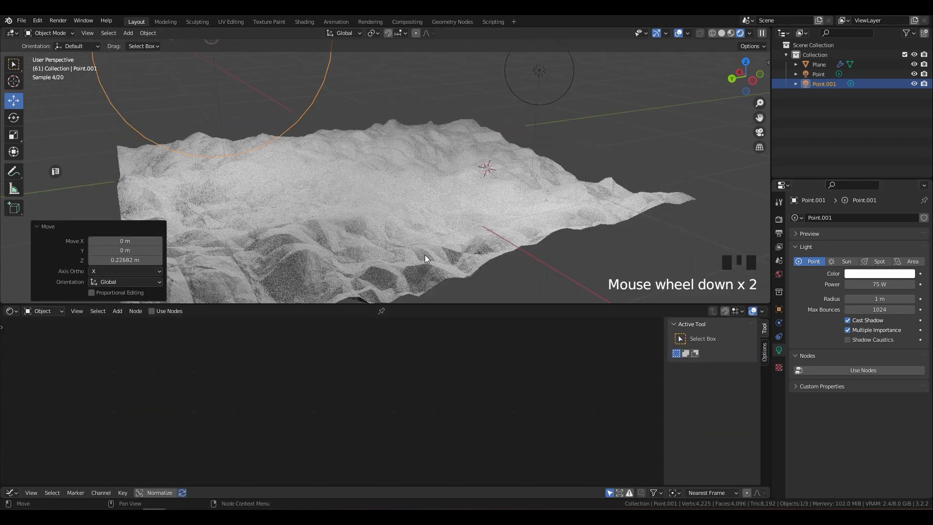
Select the plane and add a second ColorRamp node to its material.
{"action": "left_click", "coordinate": [425, 254]}
{"action": "scroll", "coordinate": [441, 380], "scroll_direction": "down", "scroll_amount": 3}
{"action": "scroll", "coordinate": [373, 348], "scroll_direction": "down", "scroll_amount": 2}
{"action": "key", "text": "shift+a"}
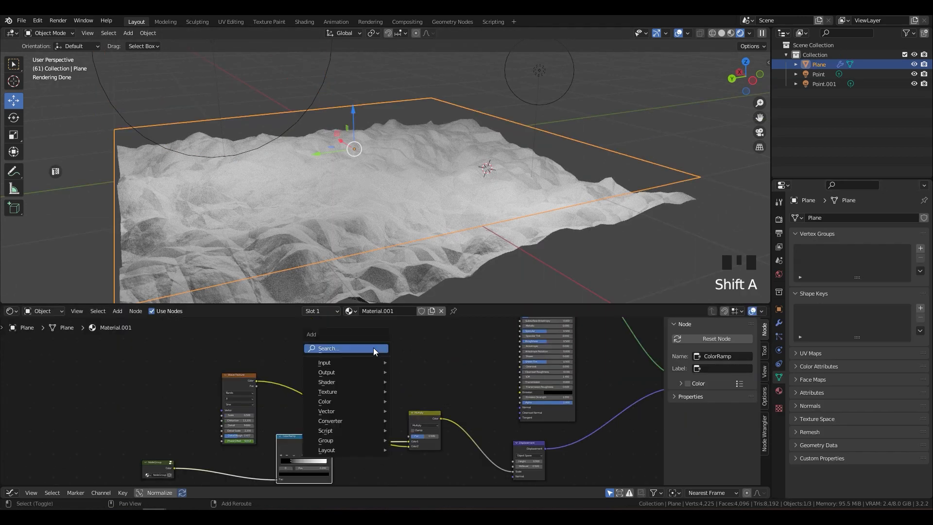
{"action": "type", "text": "ramp"}
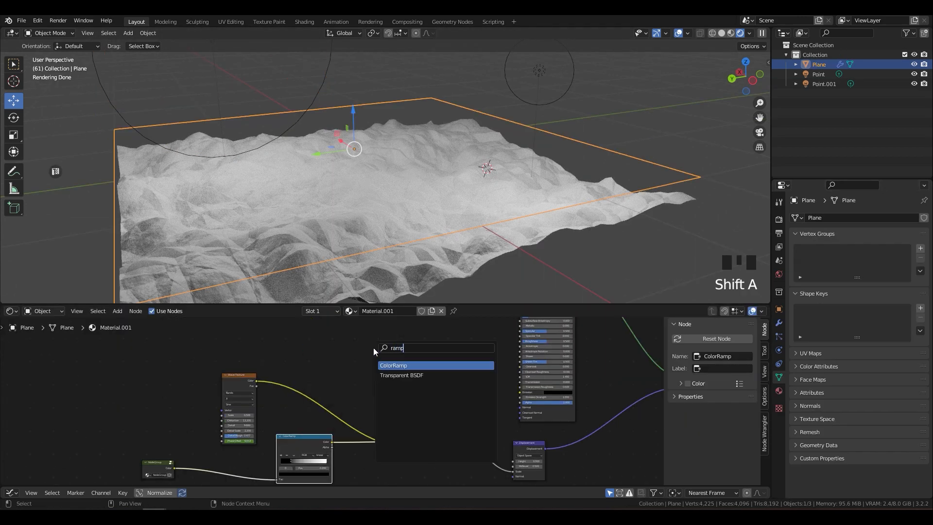
{"action": "key", "text": "Return"}
{"action": "left_click", "coordinate": [320, 368]}
Connect the new ColorRamp's Color to the Principled BSDF's Base Color and the node group's Color to the ramp's Fac.
{"action": "left_click_drag", "start_coordinate": [375, 374], "coordinate": [412, 384]}
{"action": "middle_click_drag", "start_coordinate": [364, 426], "coordinate": [339, 323]}
{"action": "scroll", "coordinate": [339, 324], "scroll_direction": "up", "scroll_amount": 1}
{"action": "left_click_drag", "start_coordinate": [137, 441], "coordinate": [357, 374]}
Set the new ColorRamp's interpolation to B-Spline.
{"action": "scroll", "coordinate": [403, 335], "scroll_direction": "up", "scroll_amount": 5}
{"action": "left_click", "coordinate": [412, 389]}
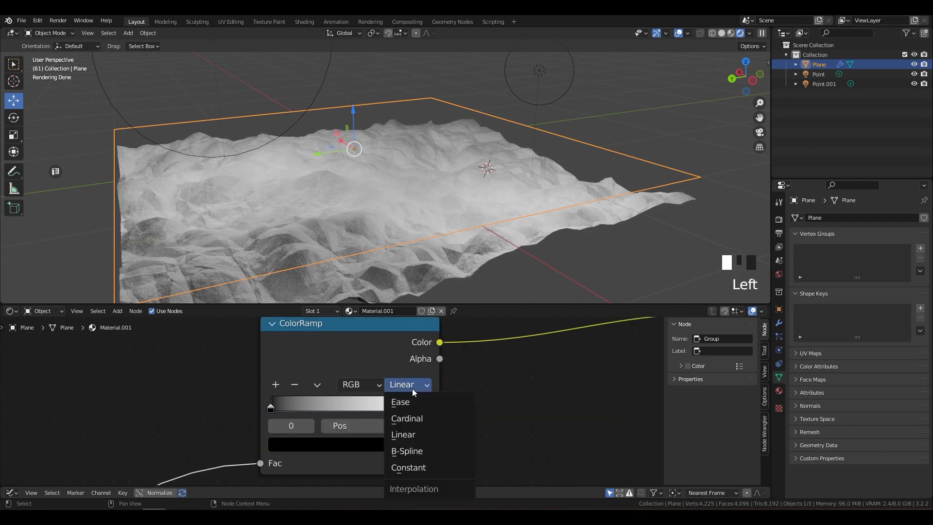
{"action": "left_click", "coordinate": [422, 450]}
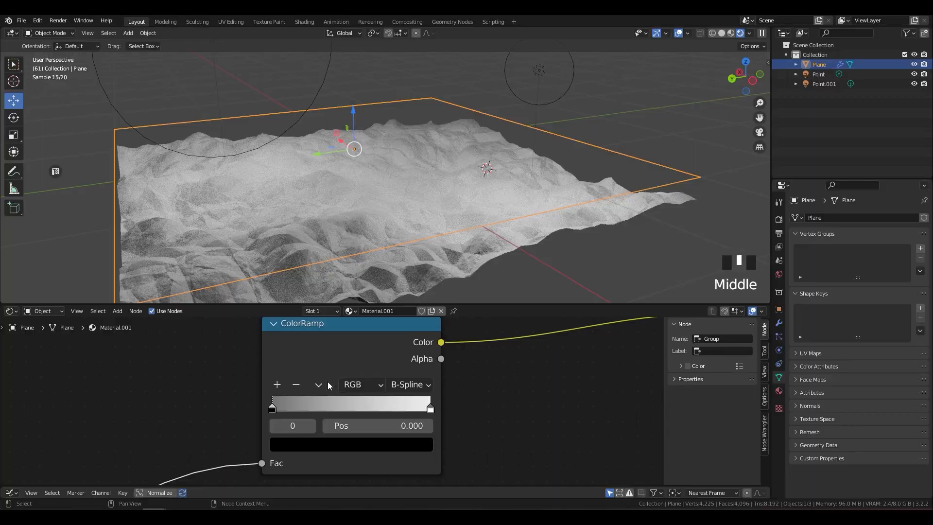
Add two stops to the new ColorRamp, shift them toward the white end, and move the black stop to position 0.359.
{"action": "left_click", "coordinate": [277, 386]}
{"action": "left_click", "coordinate": [276, 385]}
{"action": "left_click_drag", "start_coordinate": [351, 408], "coordinate": [401, 408]}
{"action": "left_click_drag", "start_coordinate": [311, 408], "coordinate": [368, 408]}
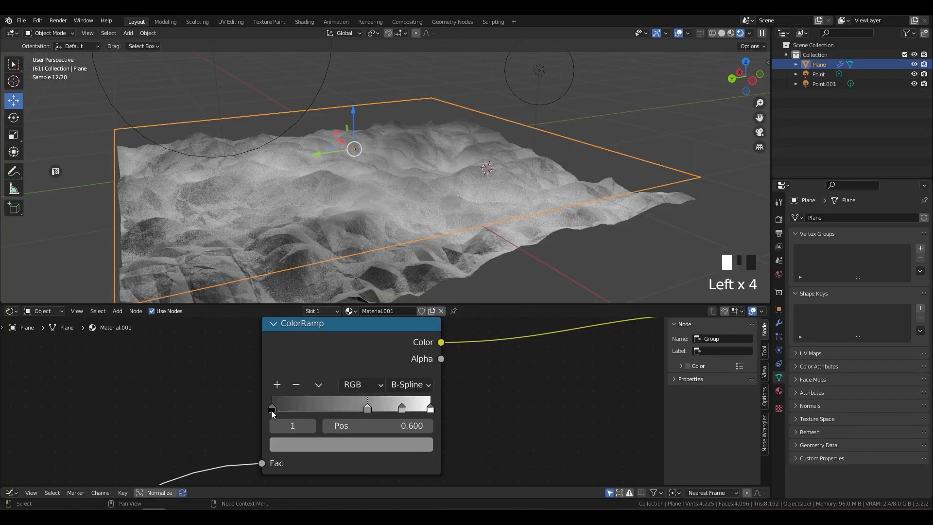
{"action": "left_click_drag", "start_coordinate": [272, 409], "coordinate": [329, 409]}
Color the new ColorRamp's first stop turquoise.
{"action": "middle_click_drag", "start_coordinate": [389, 218], "coordinate": [383, 188], "text": "shift"}
{"action": "left_click", "coordinate": [340, 430]}
{"action": "left_click", "coordinate": [315, 233]}
{"action": "left_click_drag", "start_coordinate": [316, 234], "coordinate": [323, 234]}
Color the new ColorRamp's second stop purple.
{"action": "left_click", "coordinate": [366, 395]}
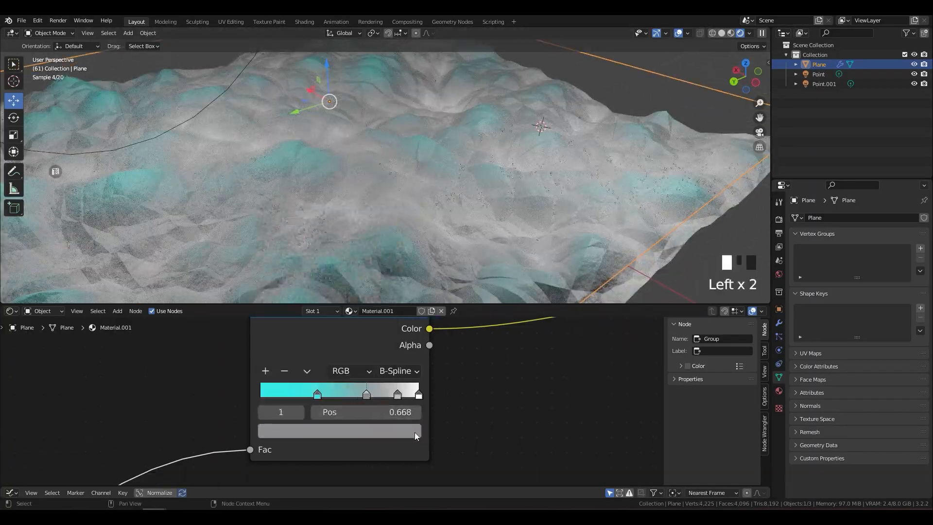
{"action": "left_click", "coordinate": [339, 431]}
{"action": "left_click", "coordinate": [346, 296]}
{"action": "left_click_drag", "start_coordinate": [387, 253], "coordinate": [387, 243]}
{"action": "left_click", "coordinate": [352, 291]}
{"action": "left_click_drag", "start_coordinate": [352, 291], "coordinate": [305, 313]}
Color the new ColorRamp's third stop pinkish red and its last stop orange.
{"action": "left_click", "coordinate": [398, 396]}
{"action": "left_click", "coordinate": [340, 431]}
{"action": "left_click", "coordinate": [419, 396]}
{"action": "left_click", "coordinate": [340, 431]}
Change the new ColorRamp's first stop to a saturated blue.
{"action": "scroll", "coordinate": [281, 387], "scroll_direction": "up", "scroll_amount": 1}
{"action": "left_click", "coordinate": [319, 396]}
{"action": "left_click", "coordinate": [339, 433]}
{"action": "left_click_drag", "start_coordinate": [333, 226], "coordinate": [356, 214]}
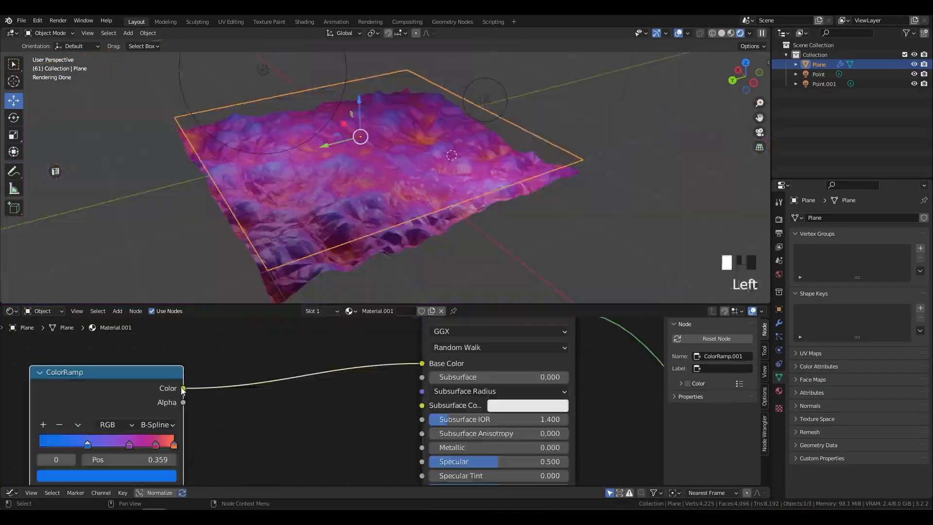
Connect the color gradient's Color output to the Principled BSDF's Subsurface Color and set Subsurface to 0.1.
{"action": "left_click_drag", "start_coordinate": [183, 387], "coordinate": [425, 407]}
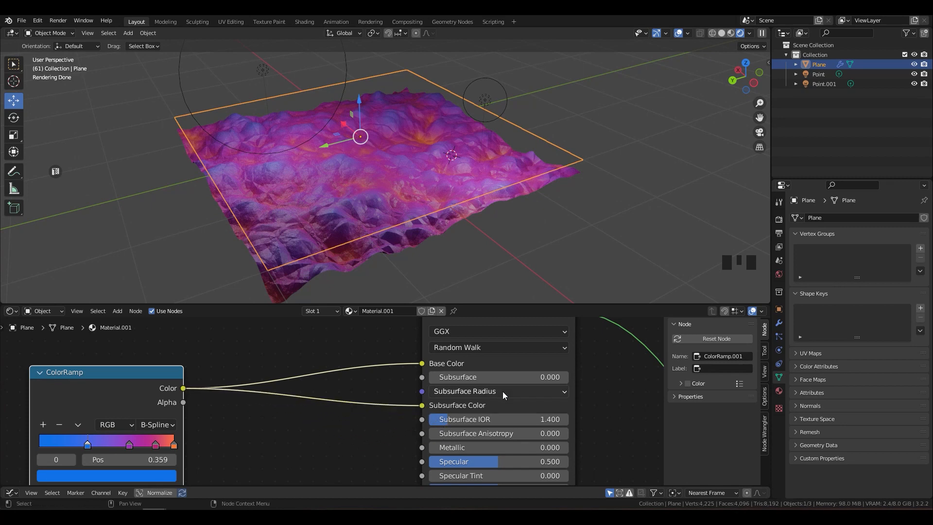
{"action": "left_click", "coordinate": [517, 381]}
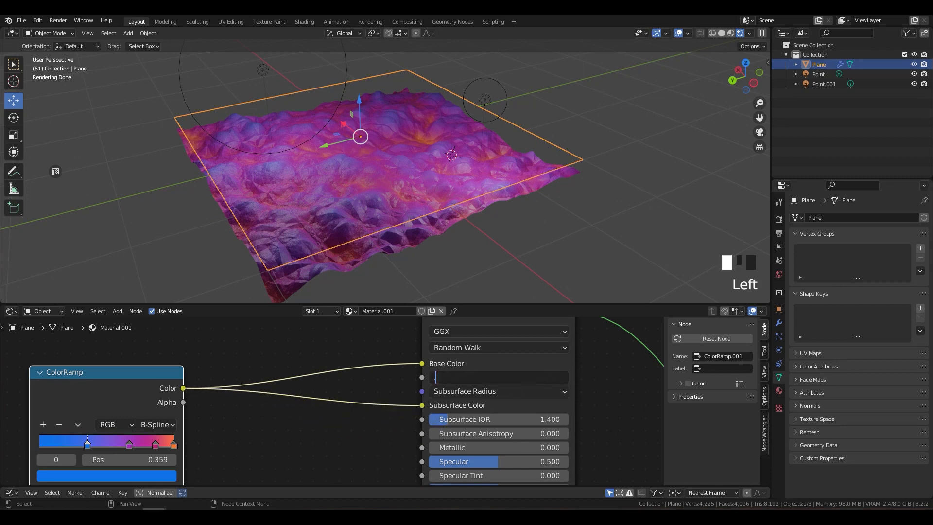
{"action": "type", "text": ".1"}
{"action": "key", "text": "Return"}
Add a camera to the scene and set its focal length to 33 mm.
{"action": "key", "text": "shift+a"}
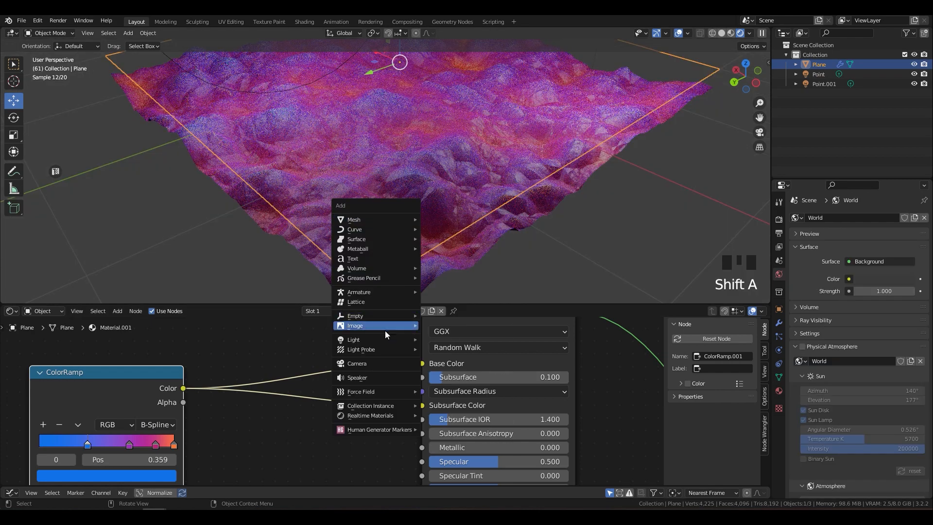
{"action": "left_click", "coordinate": [389, 364]}
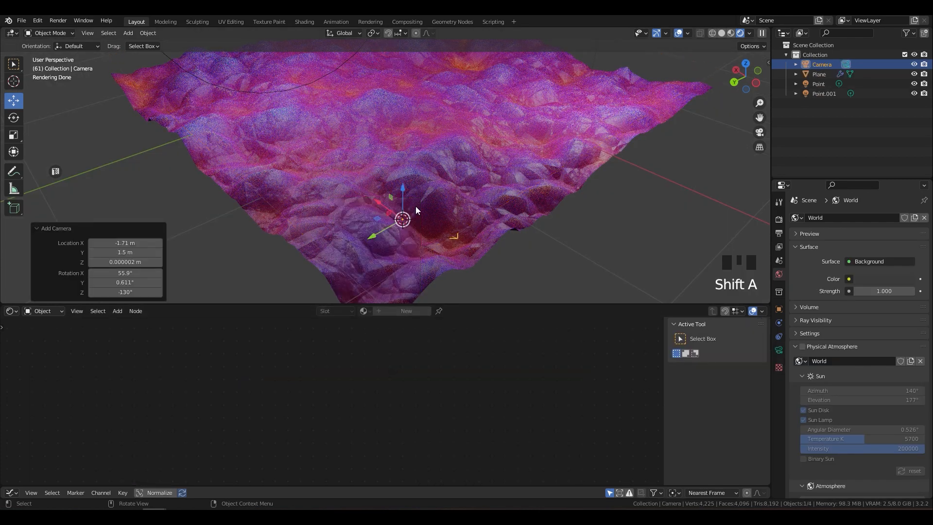
{"action": "middle_click_drag", "start_coordinate": [419, 213], "coordinate": [428, 222]}
{"action": "scroll", "coordinate": [428, 222], "scroll_direction": "up", "scroll_amount": 2}
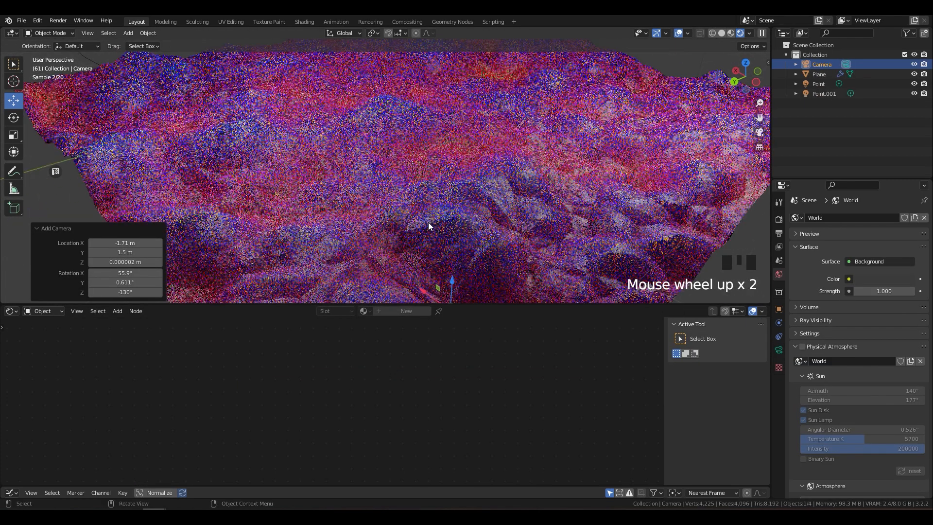
{"action": "scroll", "coordinate": [427, 223], "scroll_direction": "down", "scroll_amount": 2}
{"action": "left_click", "coordinate": [779, 350]}
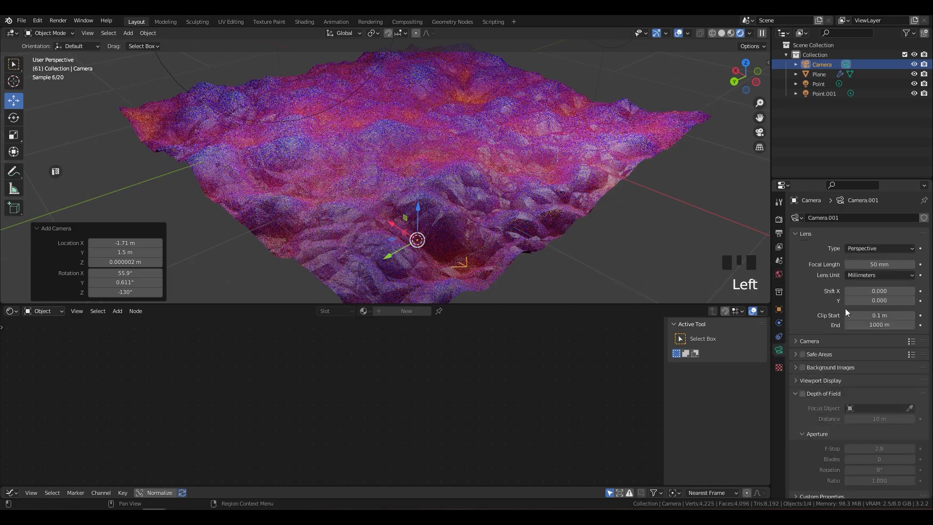
{"action": "double_click", "coordinate": [870, 263]}
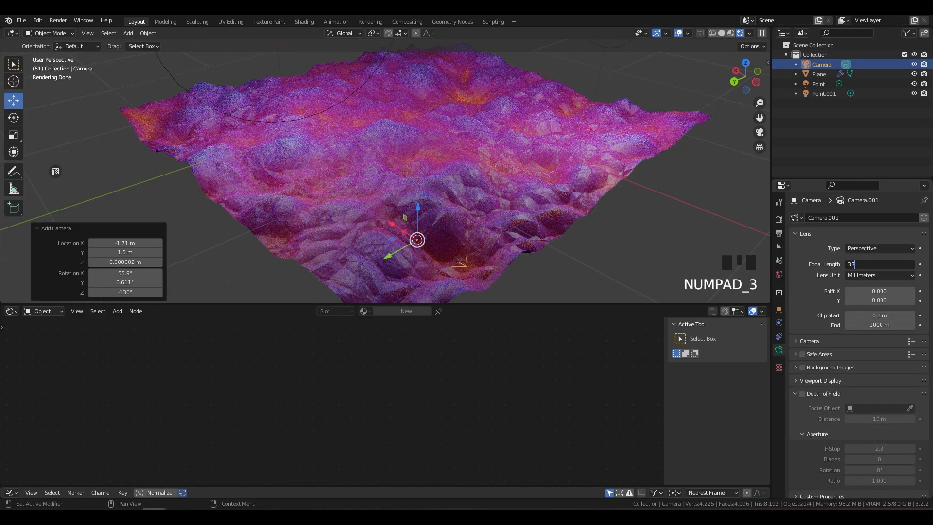
Frame a close view of the displaced surface through the camera, rotated about 55° in X, 0° in Y and -134° in Z.
{"action": "scroll", "coordinate": [494, 184], "scroll_direction": "down", "scroll_amount": 3}
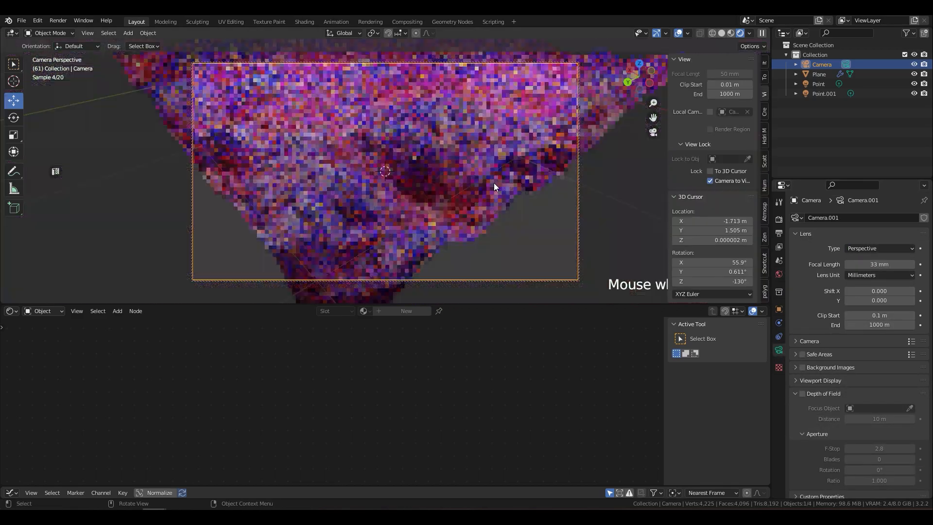
{"action": "middle_click_drag", "start_coordinate": [494, 184], "coordinate": [506, 192]}
{"action": "left_click", "coordinate": [764, 64]}
{"action": "left_click_drag", "start_coordinate": [707, 142], "coordinate": [695, 142]}
{"action": "left_click_drag", "start_coordinate": [704, 133], "coordinate": [702, 132]}
{"action": "key", "text": "KP_5"}
{"action": "mouse_move", "coordinate": [364, 170]}
{"action": "middle_mouse_down", "text": "shift"}
{"action": "mouse_move", "coordinate": [352, 185]}
{"action": "mouse_move", "coordinate": [376, 178]}
{"action": "middle_mouse_up", "text": "shift"}
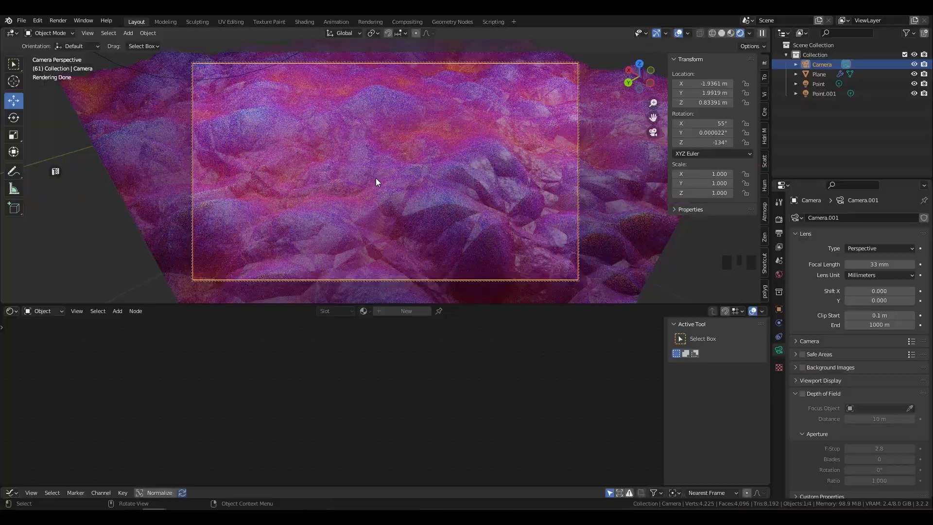